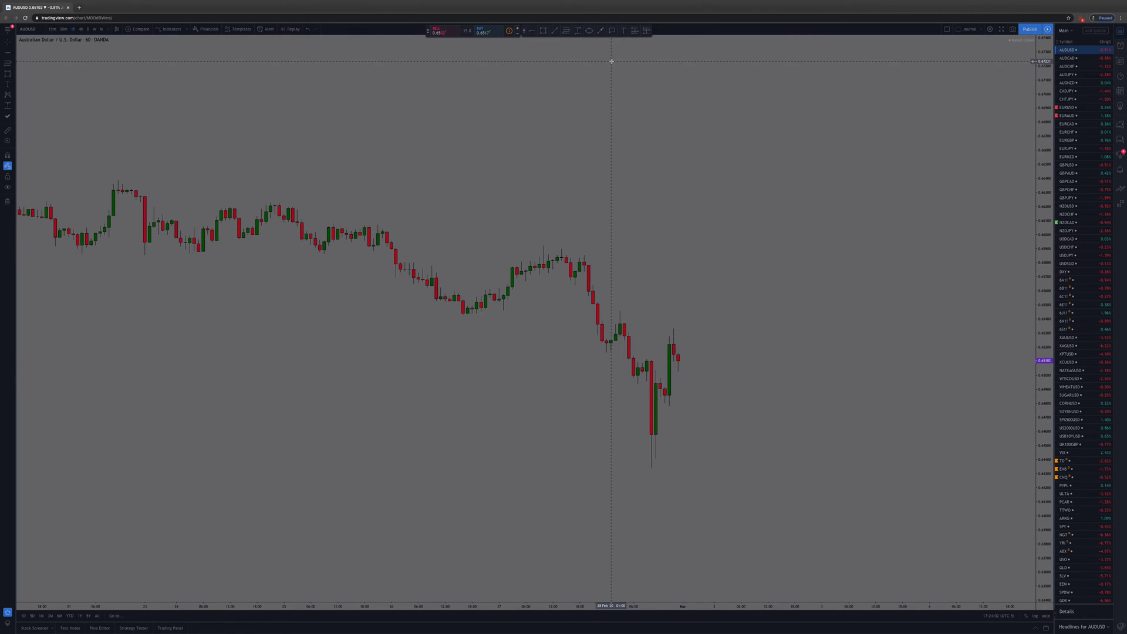
Draw a zone box across the recent swing high and style it red with the SZ template.
{"action": "left_click", "coordinate": [542, 30]}
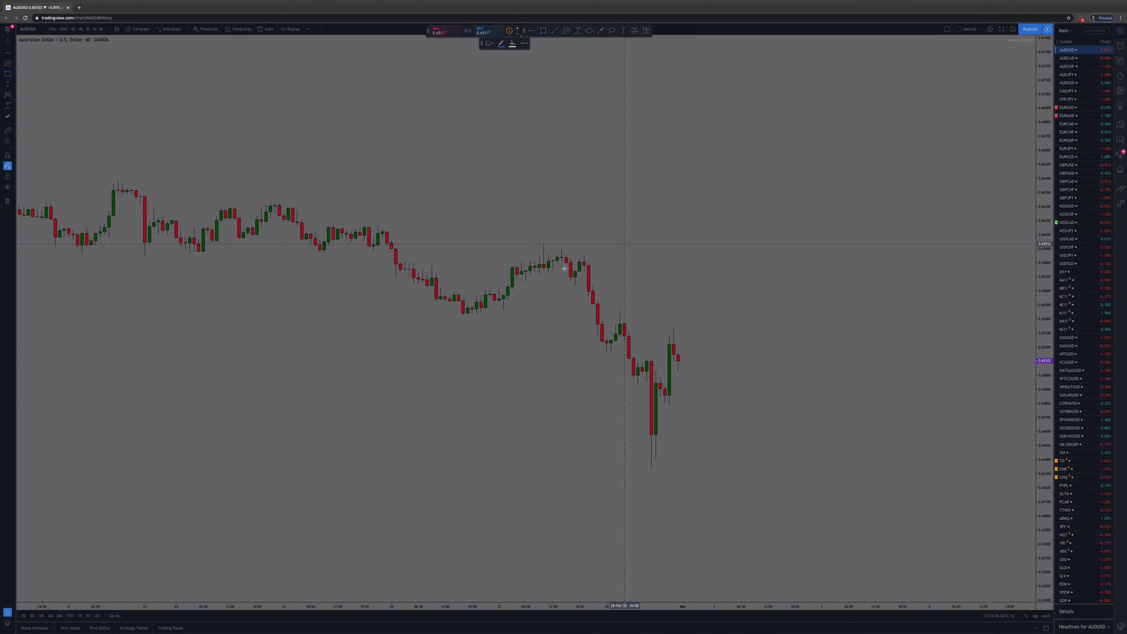
{"action": "mouse_move", "coordinate": [537, 246]}
{"action": "left_mouse_down"}
{"action": "mouse_move", "coordinate": [735, 248]}
{"action": "mouse_move", "coordinate": [924, 278]}
{"action": "left_mouse_up"}
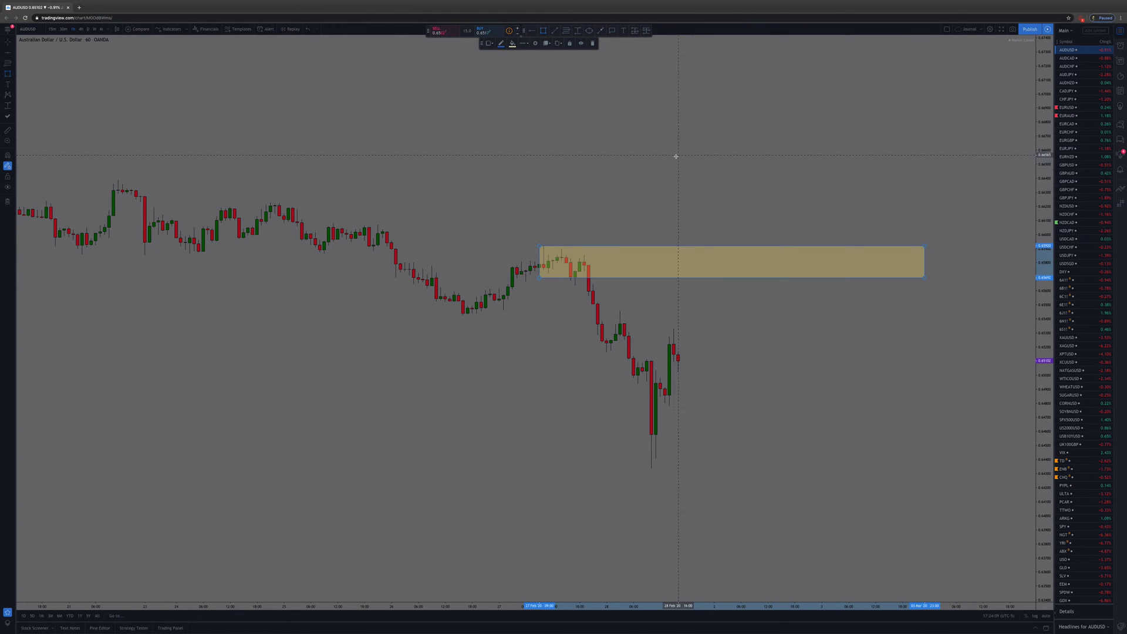
{"action": "left_click", "coordinate": [490, 44]}
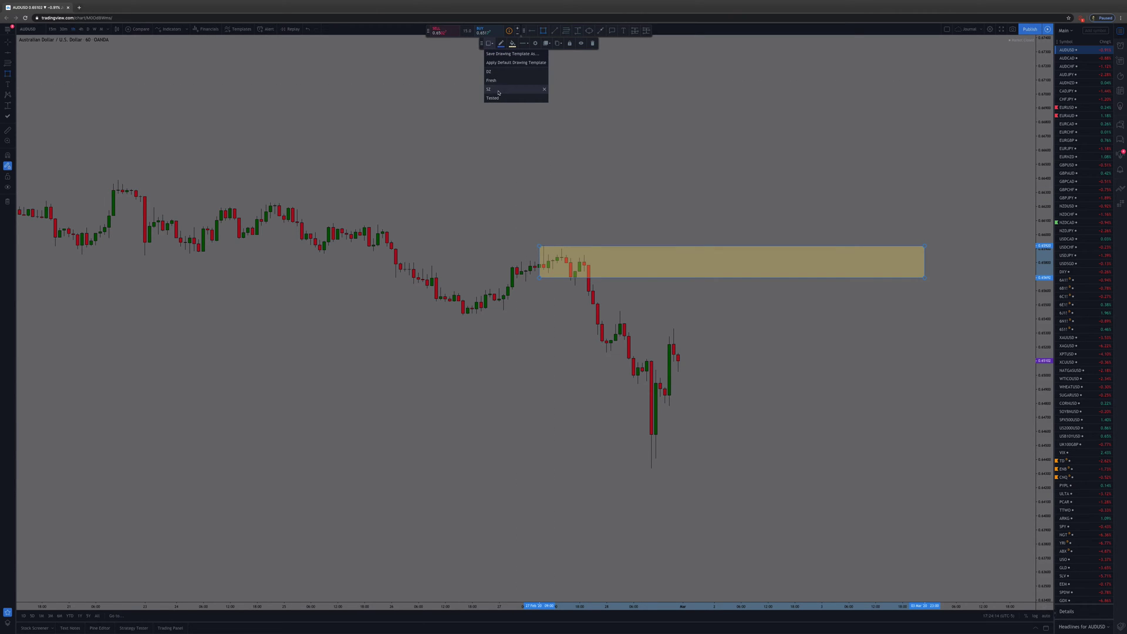
{"action": "left_click", "coordinate": [504, 89]}
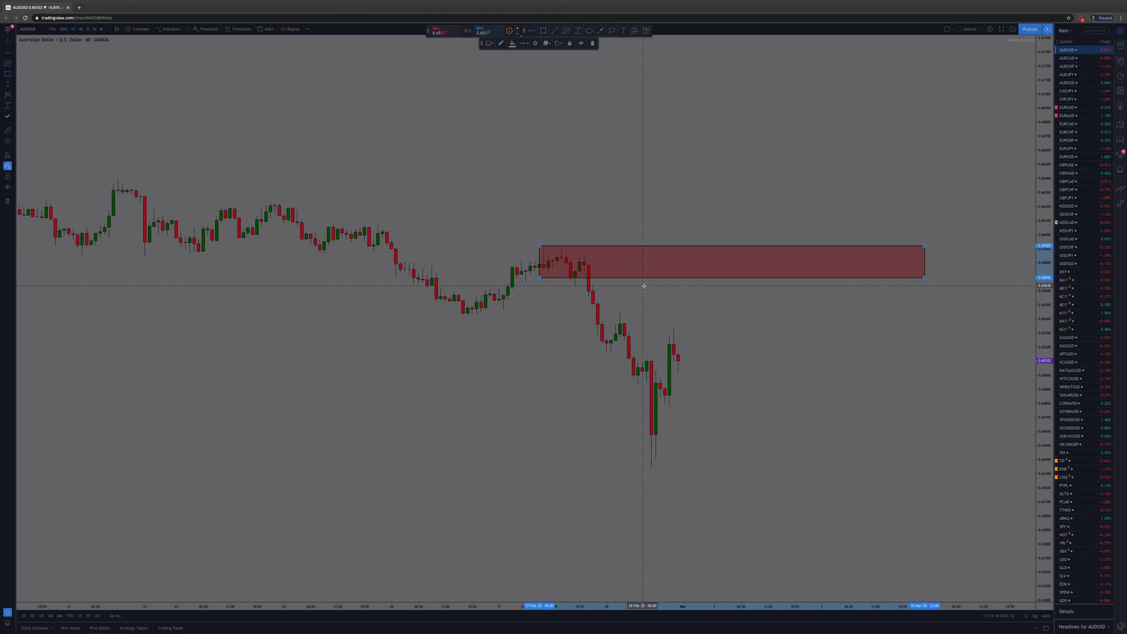
{"action": "left_click", "coordinate": [670, 237]}
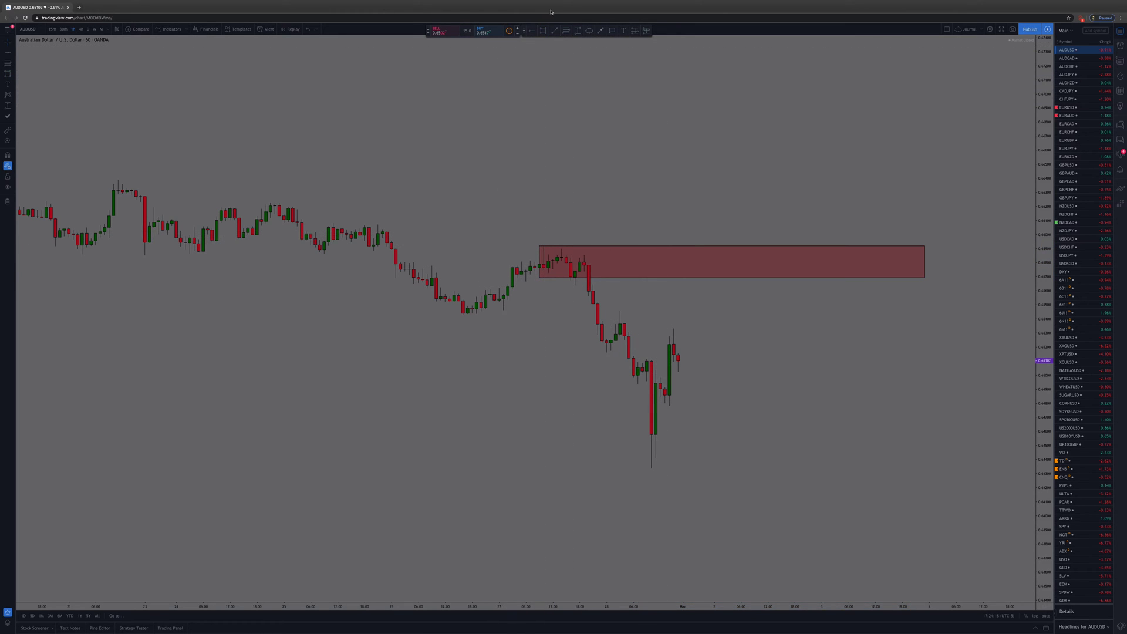
Draw a second zone box around the recent low and style it with the grey saved template.
{"action": "left_click", "coordinate": [546, 30]}
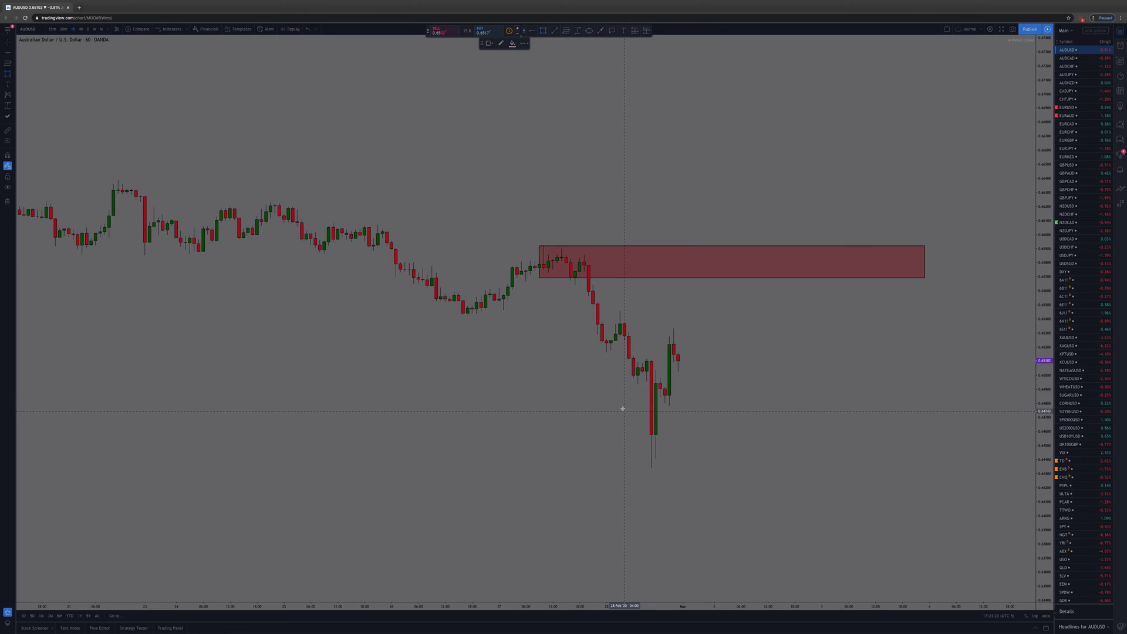
{"action": "mouse_move", "coordinate": [620, 404]}
{"action": "left_mouse_down"}
{"action": "mouse_move", "coordinate": [948, 440]}
{"action": "mouse_move", "coordinate": [978, 468]}
{"action": "left_mouse_up"}
{"action": "left_click", "coordinate": [490, 43]}
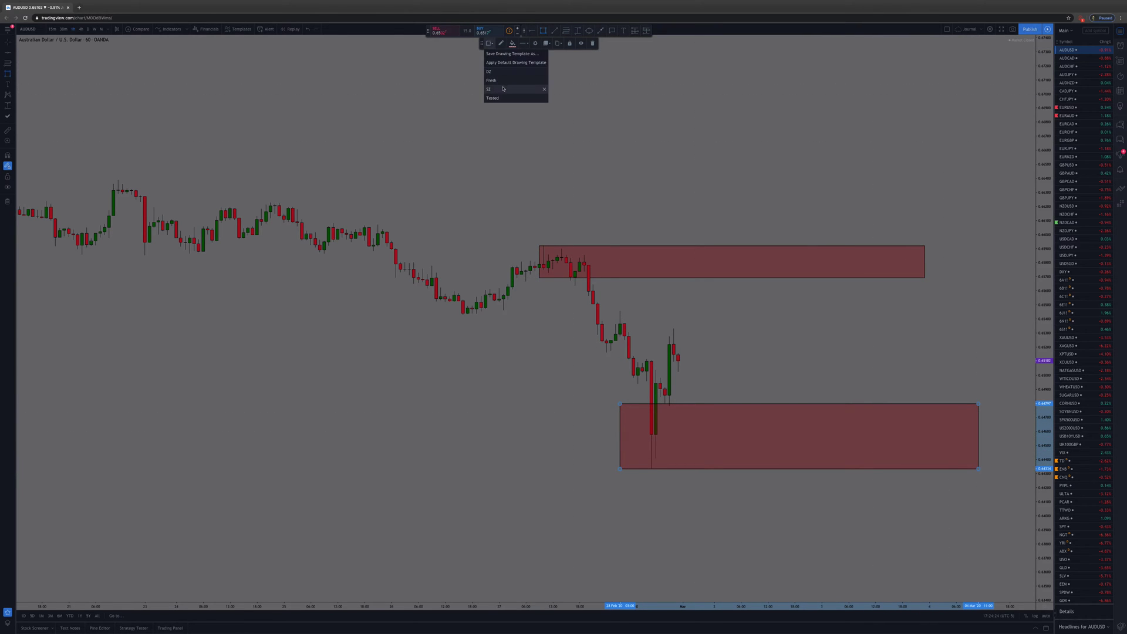
{"action": "left_click", "coordinate": [502, 88]}
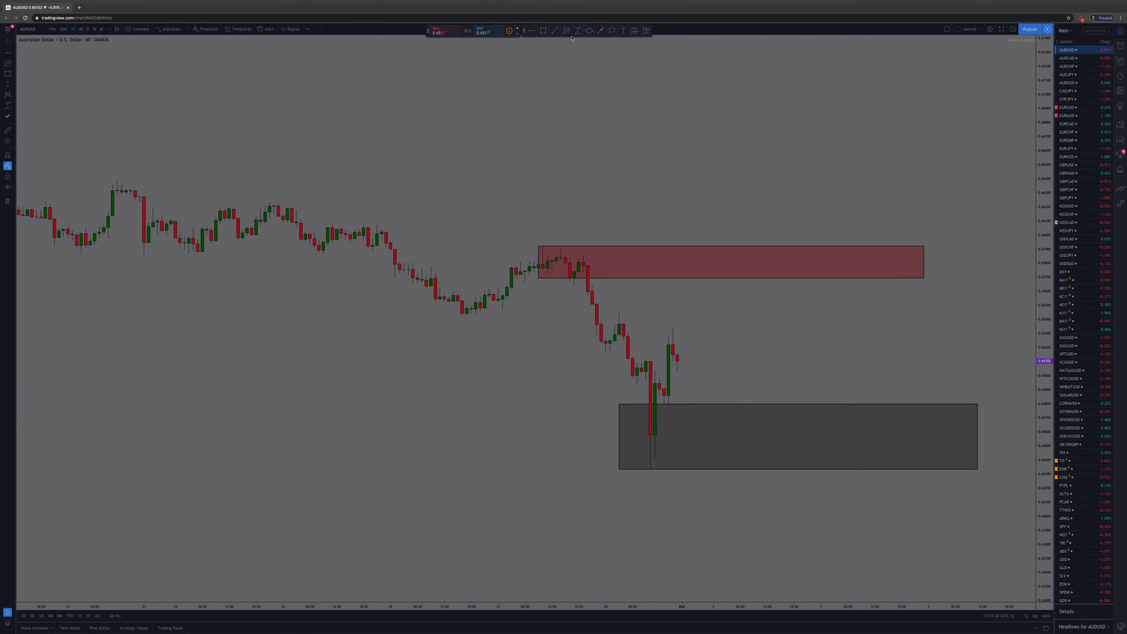
Place a horizontal ray below the grey zone and apply the red dashed SL template.
{"action": "left_click", "coordinate": [537, 31]}
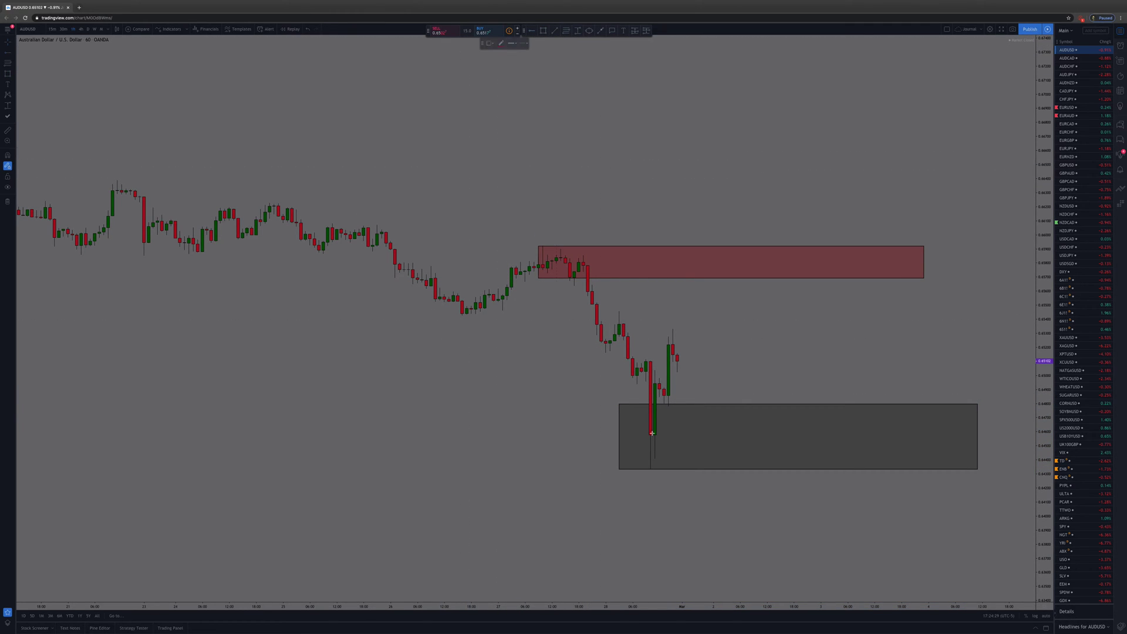
{"action": "left_click", "coordinate": [619, 496]}
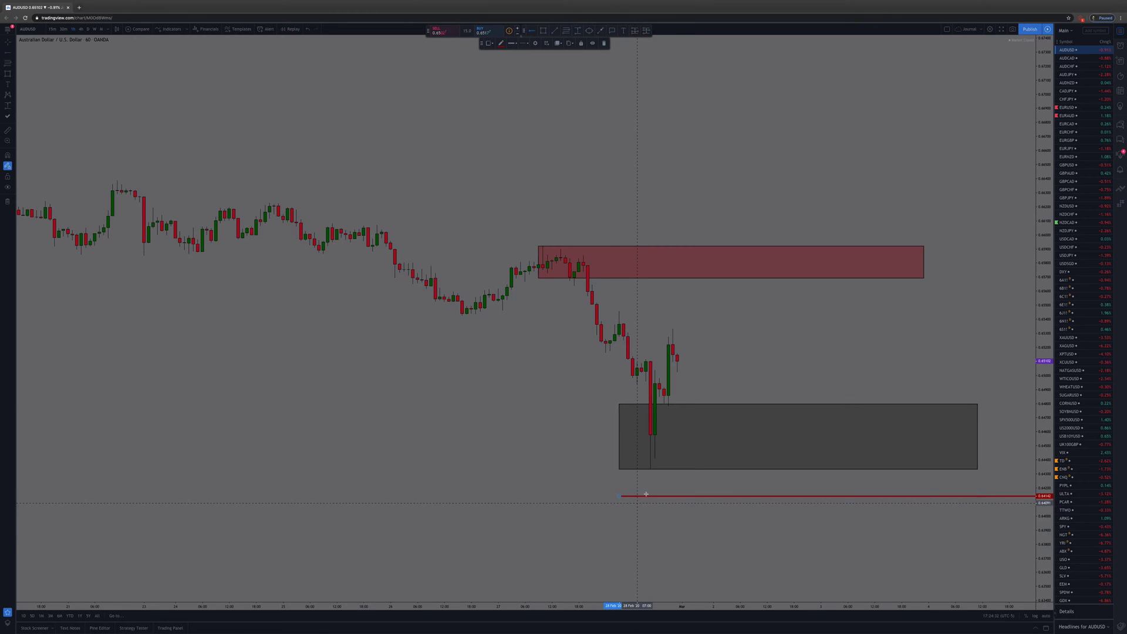
{"action": "left_click", "coordinate": [489, 45]}
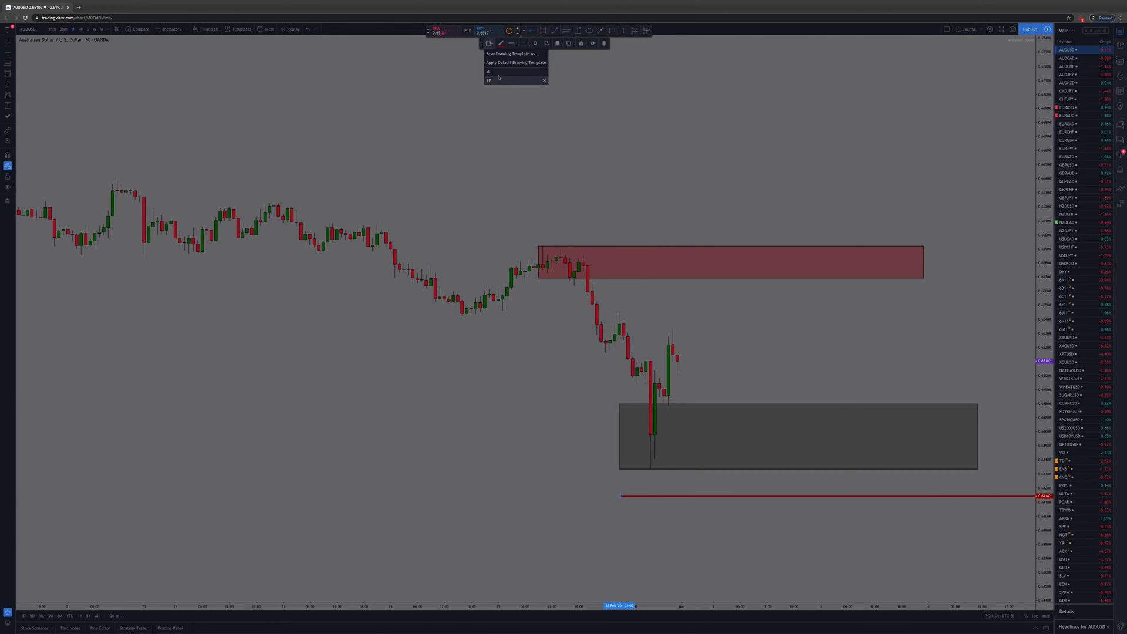
{"action": "left_click", "coordinate": [496, 72]}
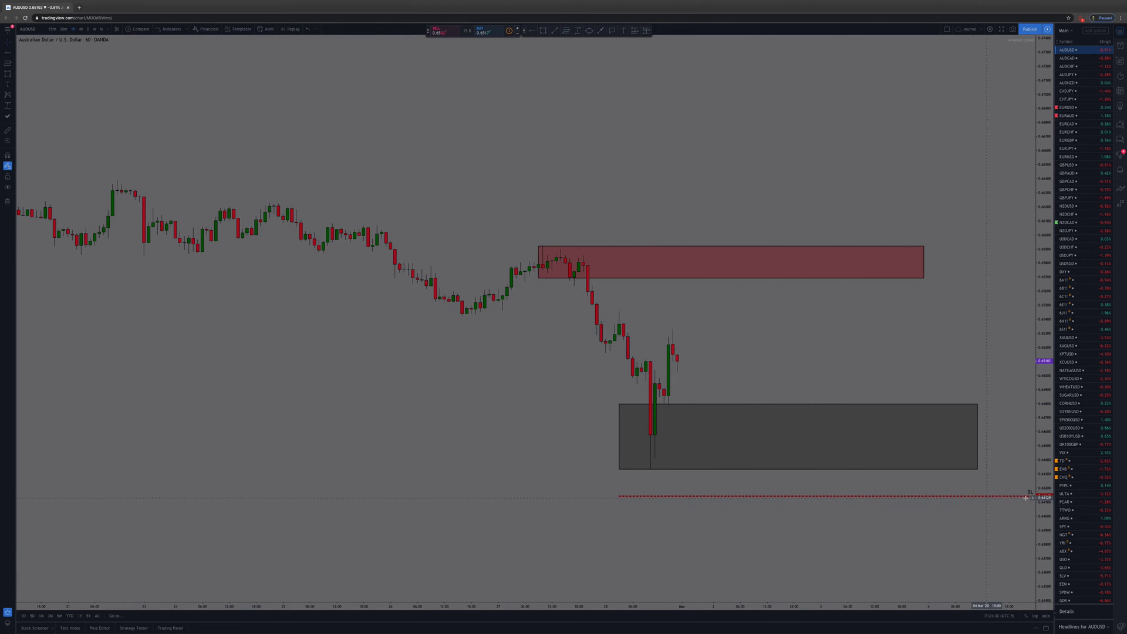
Place a horizontal ray just below the red zone and apply the green dashed TP template.
{"action": "left_click", "coordinate": [532, 34]}
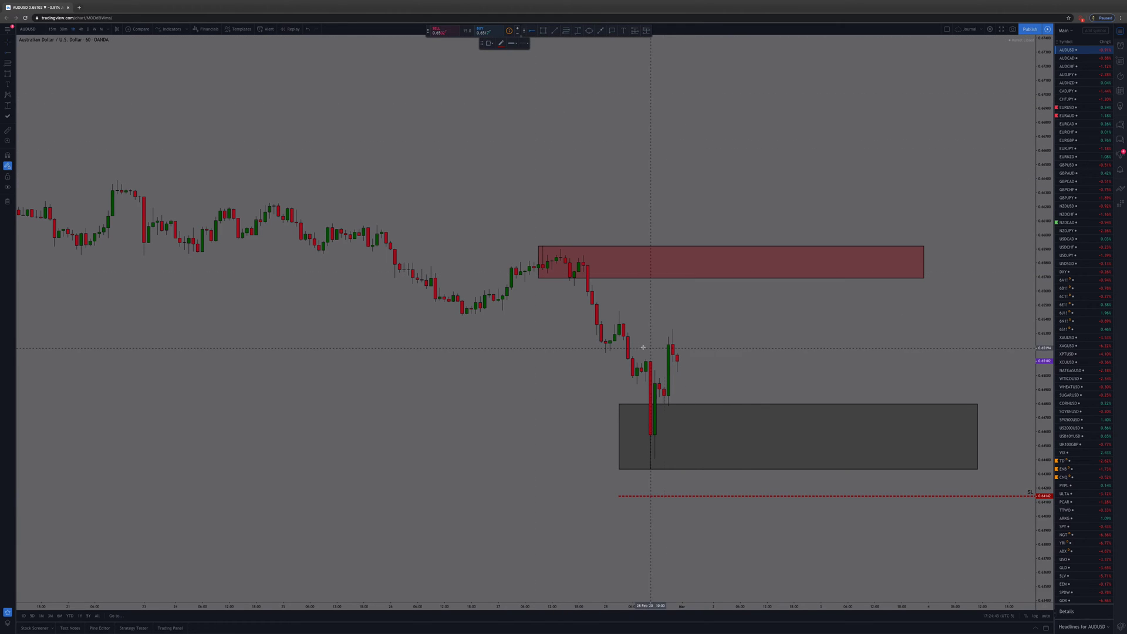
{"action": "left_click", "coordinate": [605, 300]}
{"action": "left_click", "coordinate": [489, 43]}
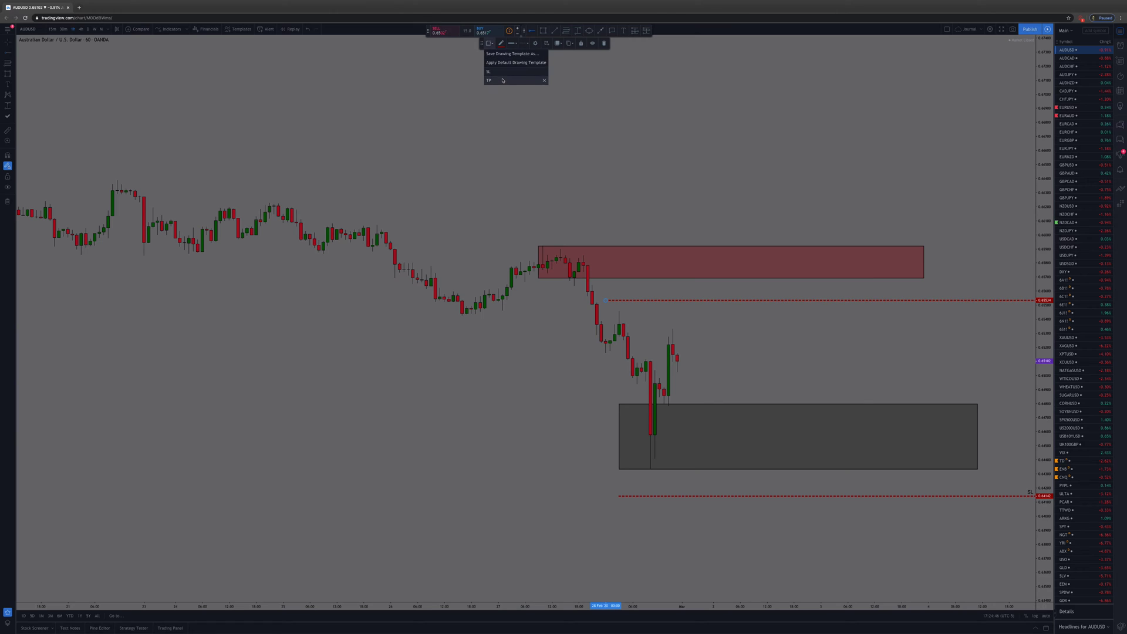
{"action": "left_click", "coordinate": [502, 78]}
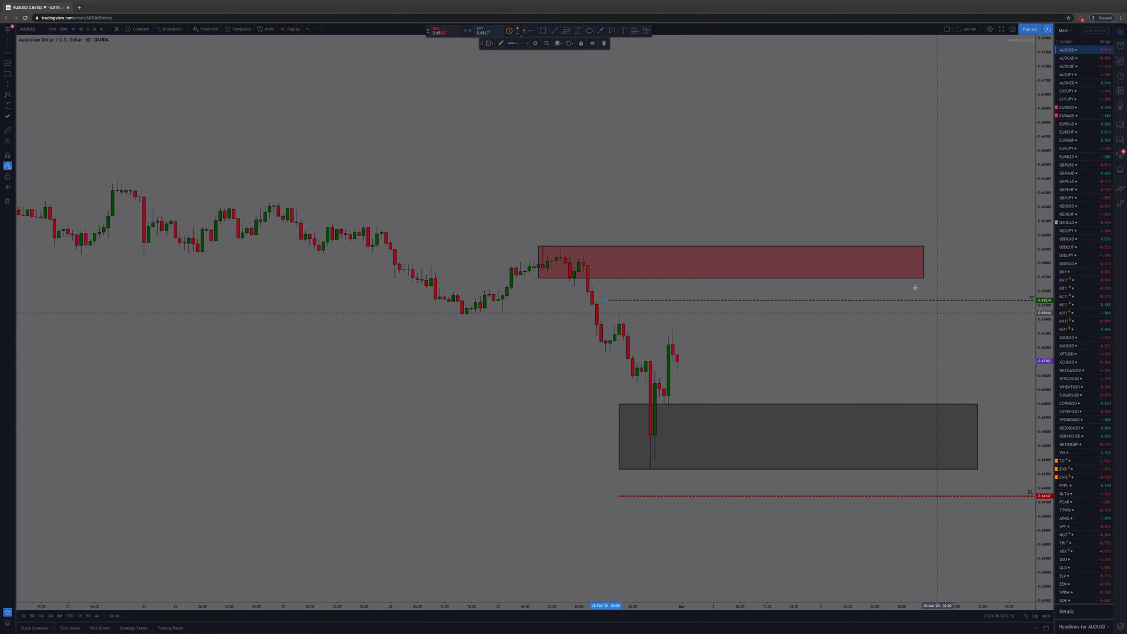
{"action": "left_click", "coordinate": [891, 327]}
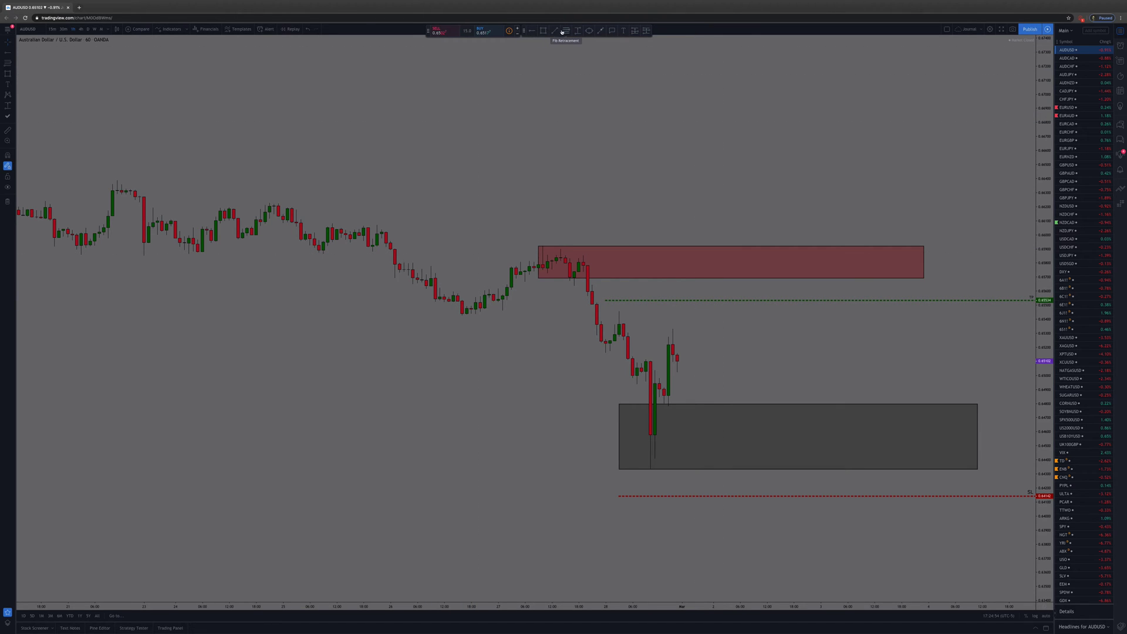
Place a horizontal ray through the grey zone and make it solid black.
{"action": "left_click", "coordinate": [533, 31]}
{"action": "left_click", "coordinate": [238, 455]}
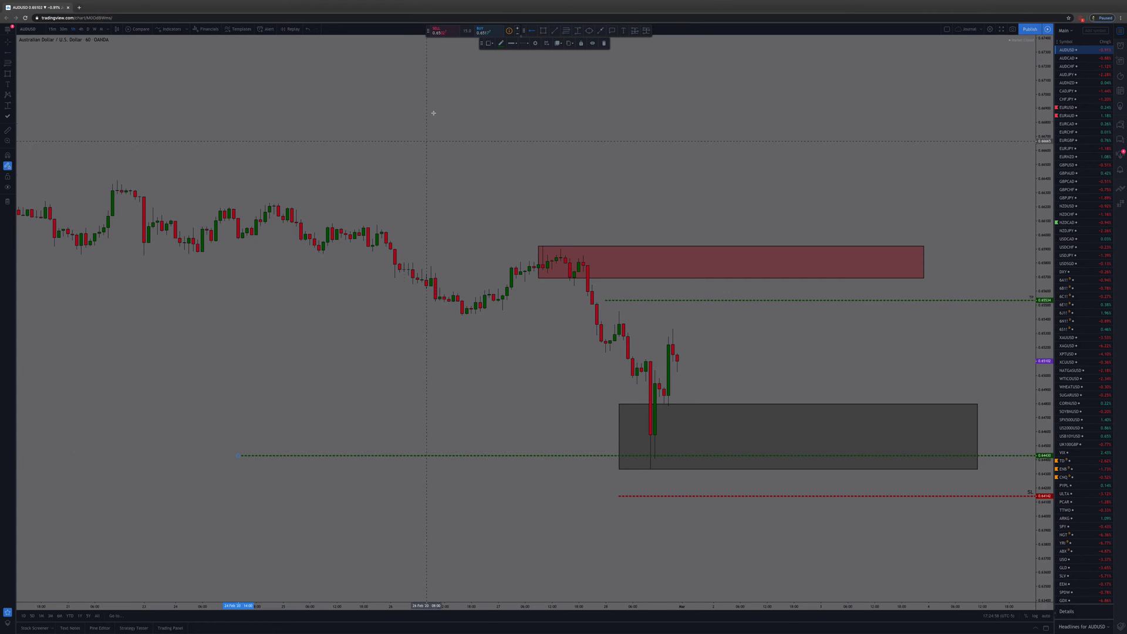
{"action": "left_click", "coordinate": [502, 44]}
{"action": "left_click", "coordinate": [503, 52]}
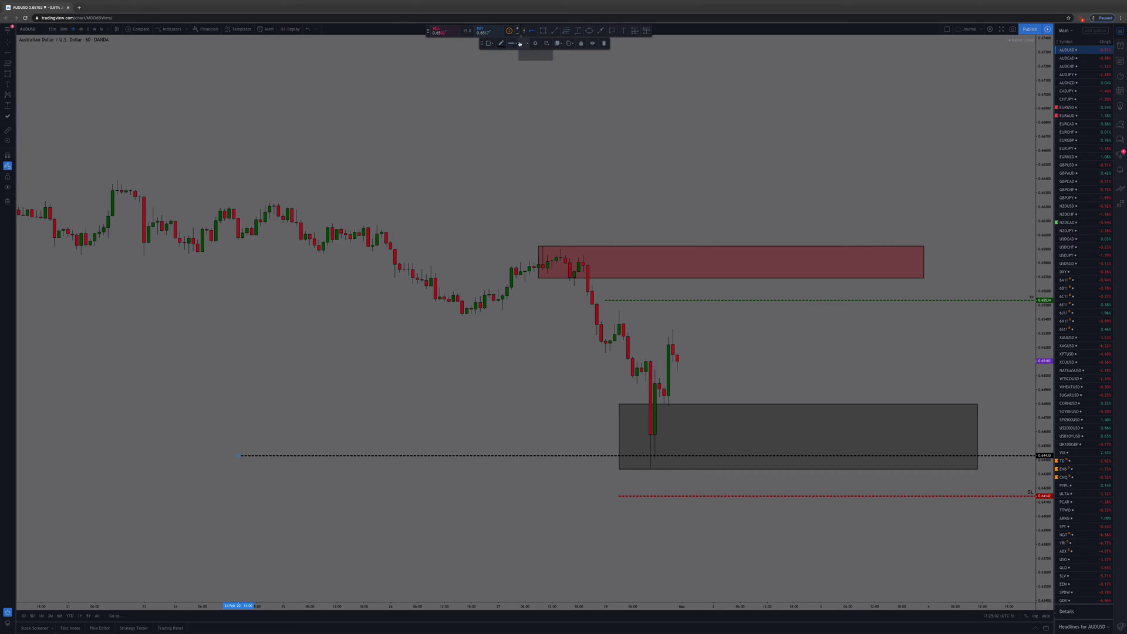
Move the black ray below the SL line, recolour it blue, and open its settings.
{"action": "left_click_drag", "start_coordinate": [297, 456], "coordinate": [300, 522]}
{"action": "right_click", "coordinate": [297, 462]}
{"action": "left_click", "coordinate": [295, 466]}
{"action": "left_click", "coordinate": [502, 44]}
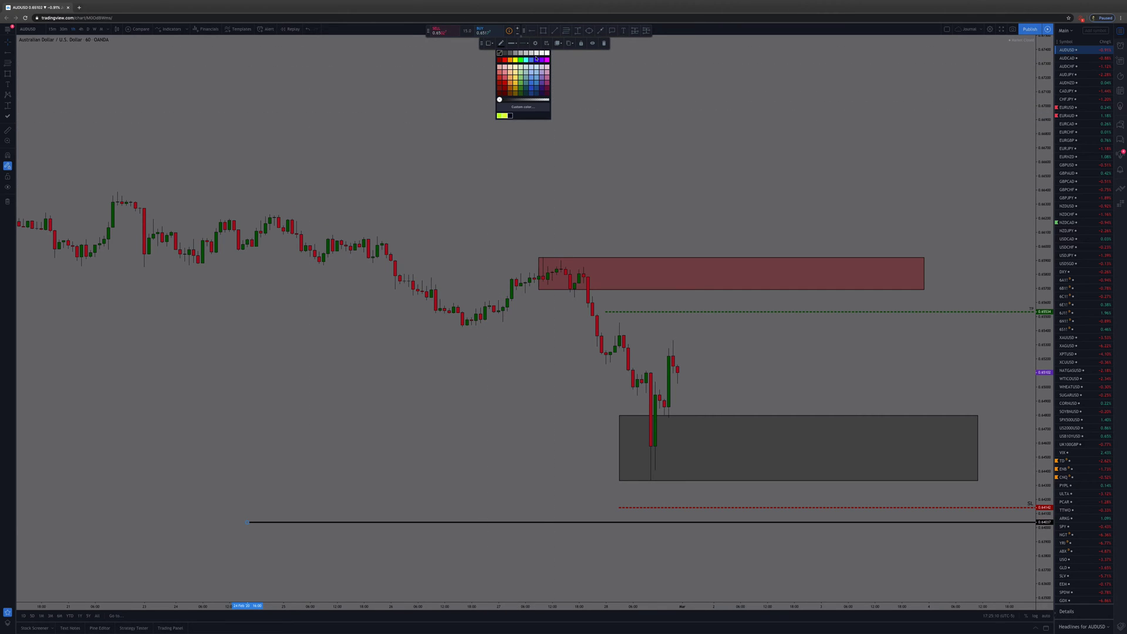
{"action": "left_click", "coordinate": [536, 60]}
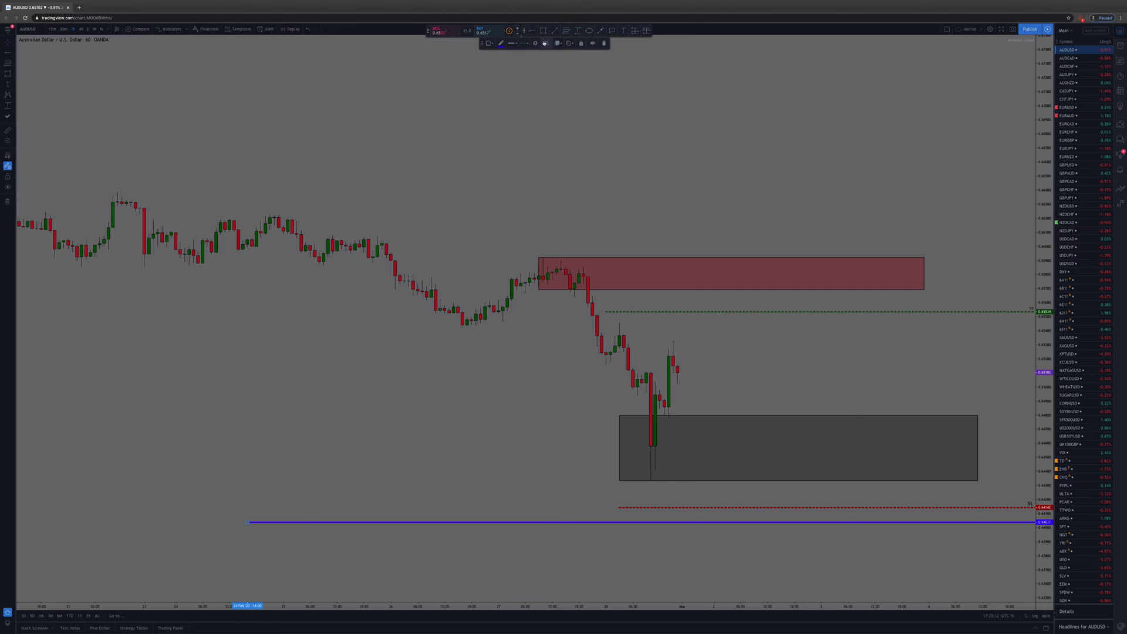
{"action": "left_click", "coordinate": [535, 43]}
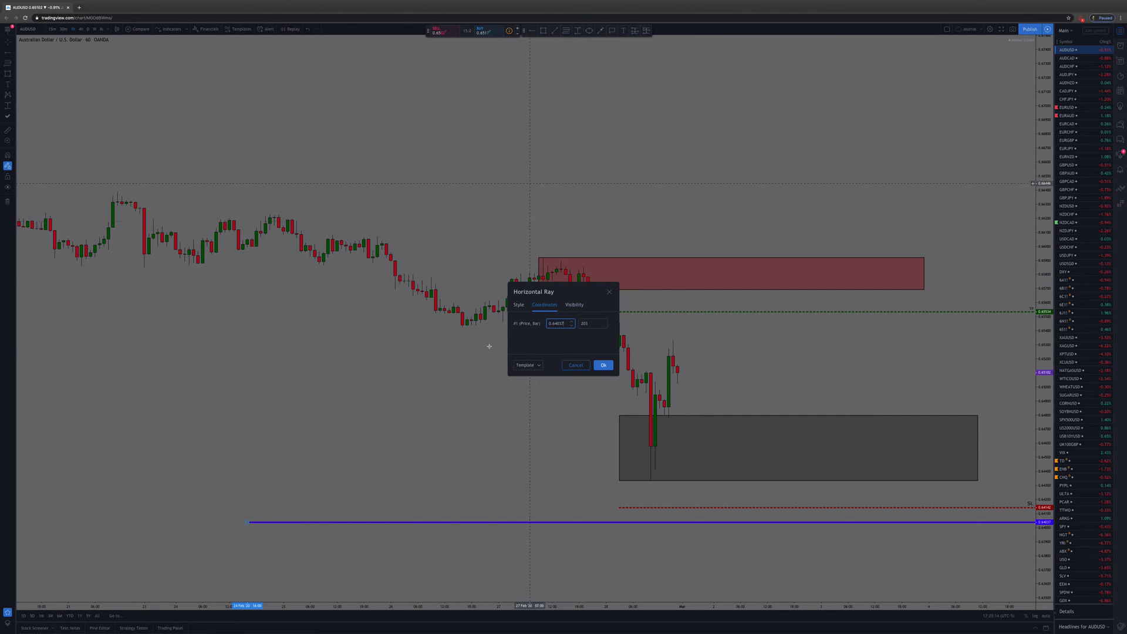
Apply the ray's style settings, then drag the blue ray slightly lower.
{"action": "left_click", "coordinate": [518, 305]}
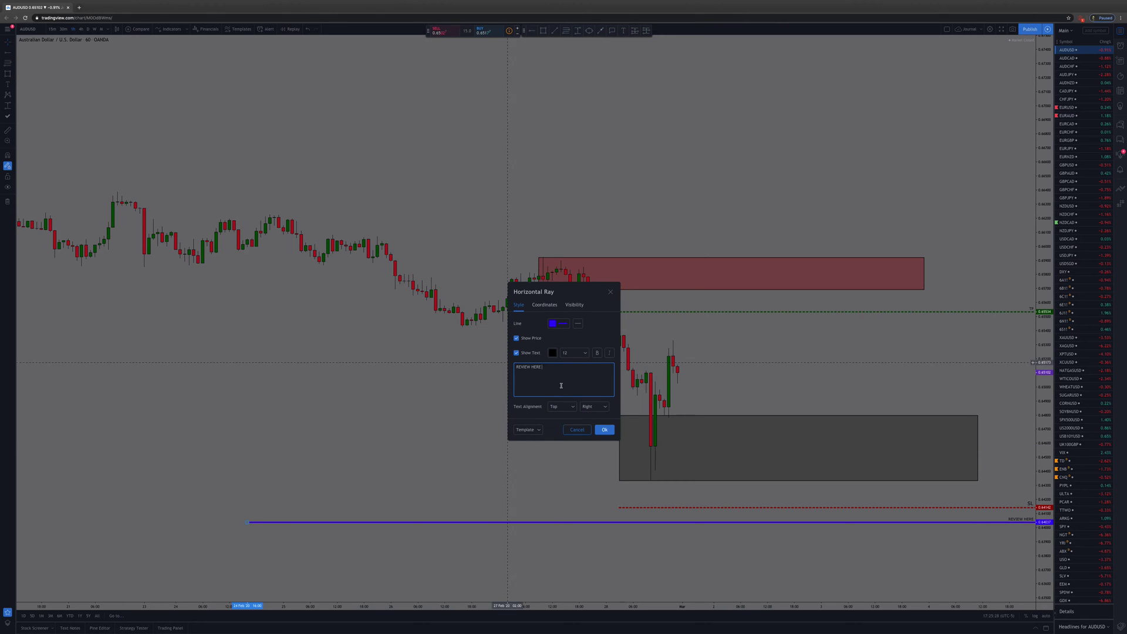
{"action": "left_click", "coordinate": [605, 430]}
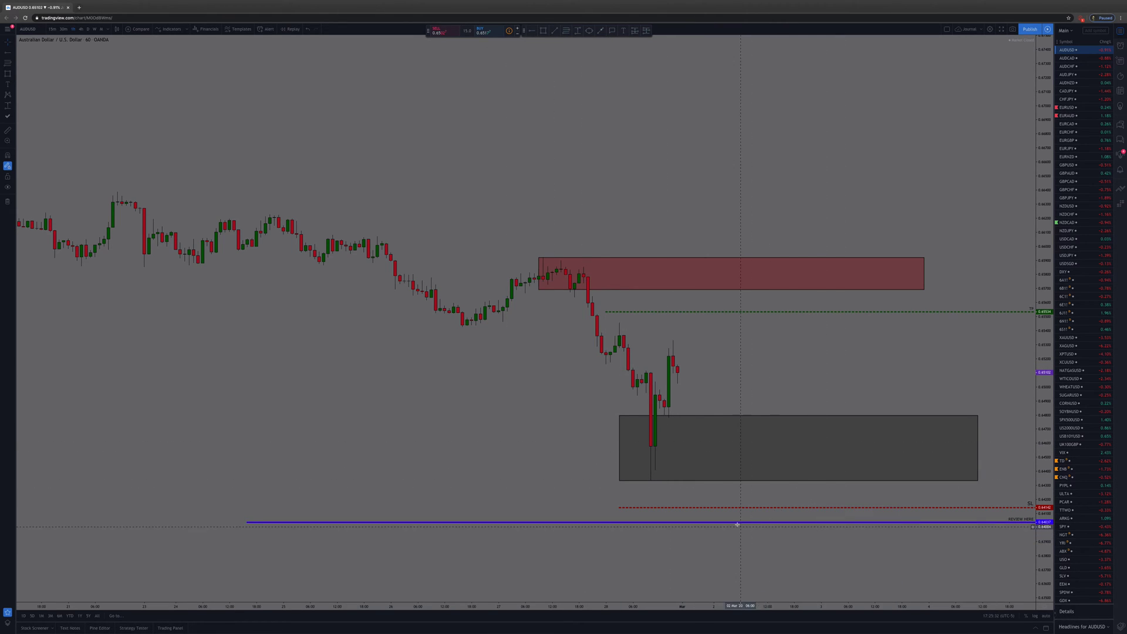
{"action": "left_click_drag", "start_coordinate": [731, 523], "coordinate": [720, 543]}
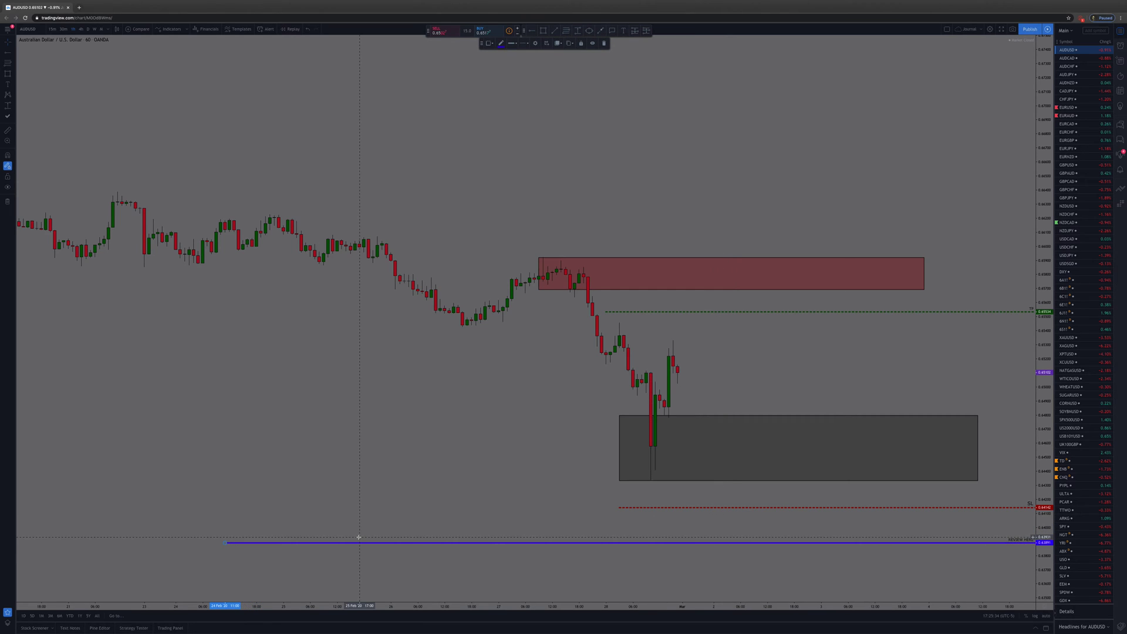
{"action": "left_click", "coordinate": [382, 536]}
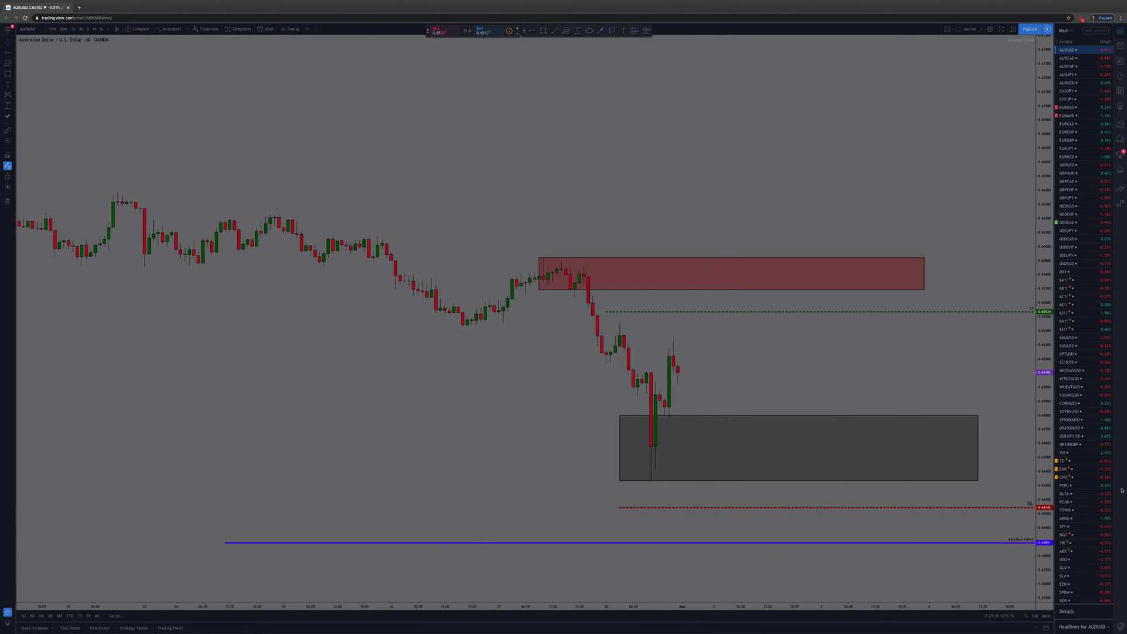
Enlarge the blue REVIEW HERE ray's label to font size 32.
{"action": "right_click", "coordinate": [995, 544]}
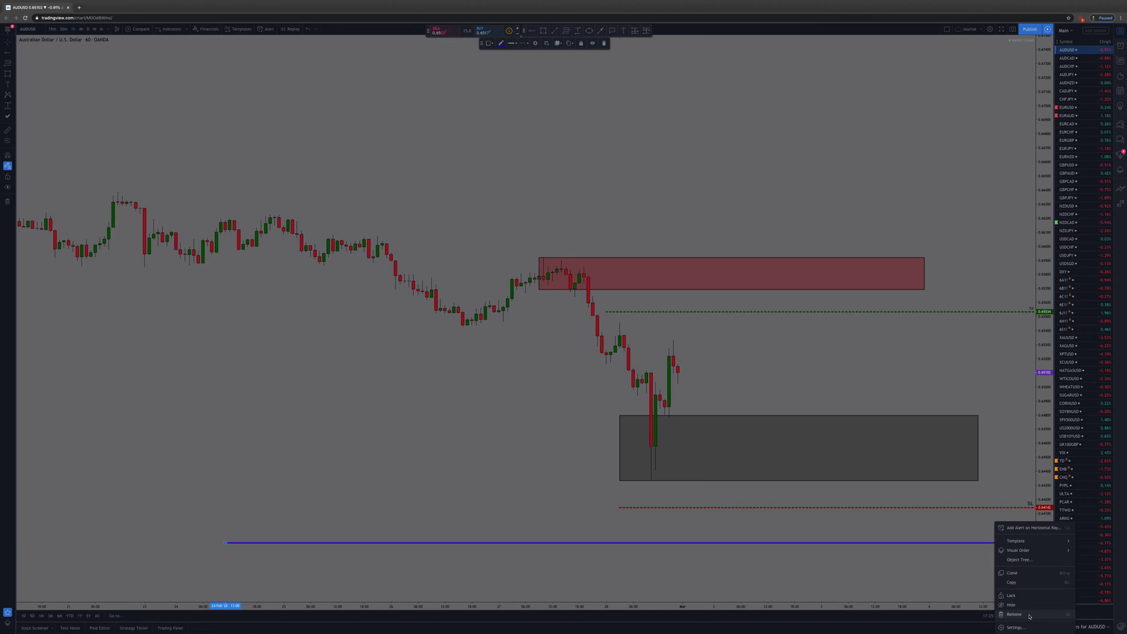
{"action": "left_click", "coordinate": [1014, 627]}
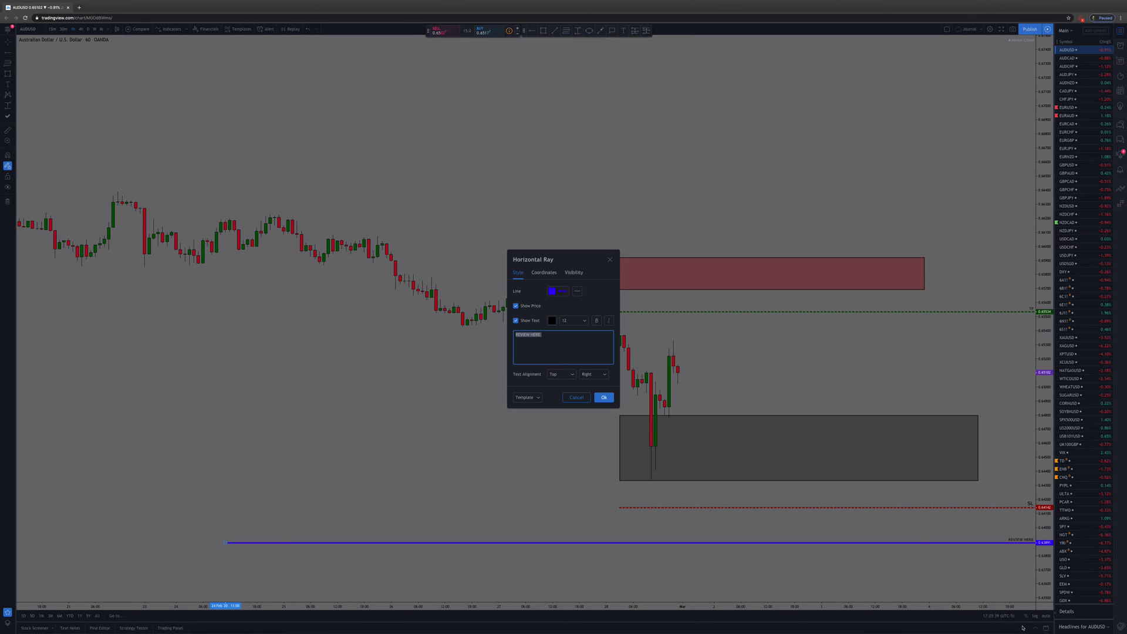
{"action": "left_click", "coordinate": [564, 322]}
{"action": "left_click", "coordinate": [570, 406]}
{"action": "left_click", "coordinate": [563, 503]}
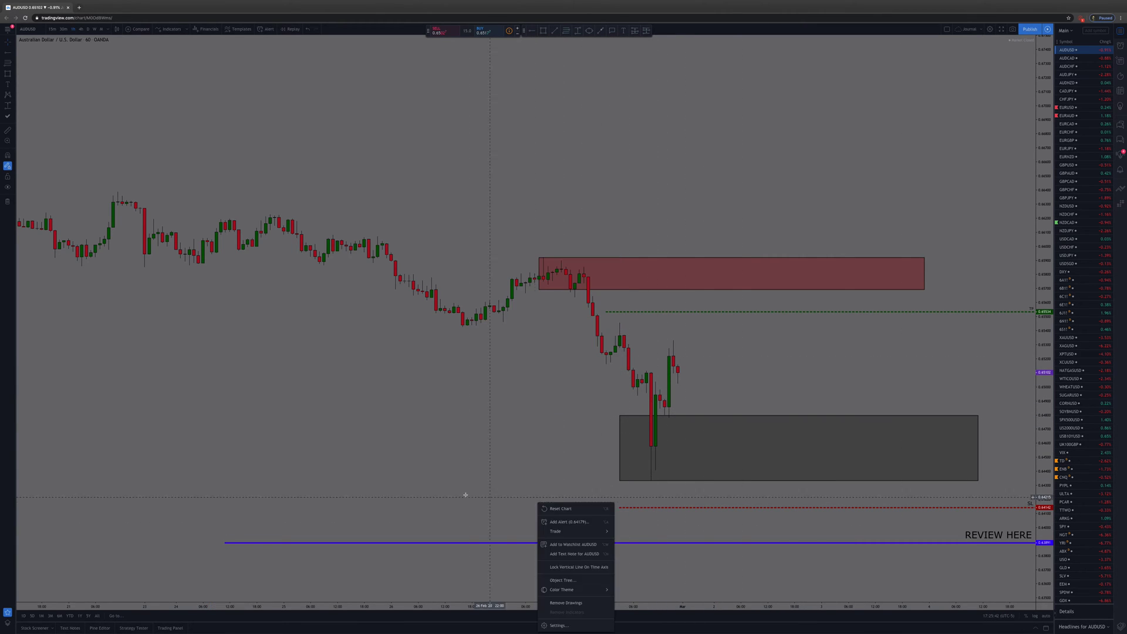
{"action": "left_click", "coordinate": [463, 543]}
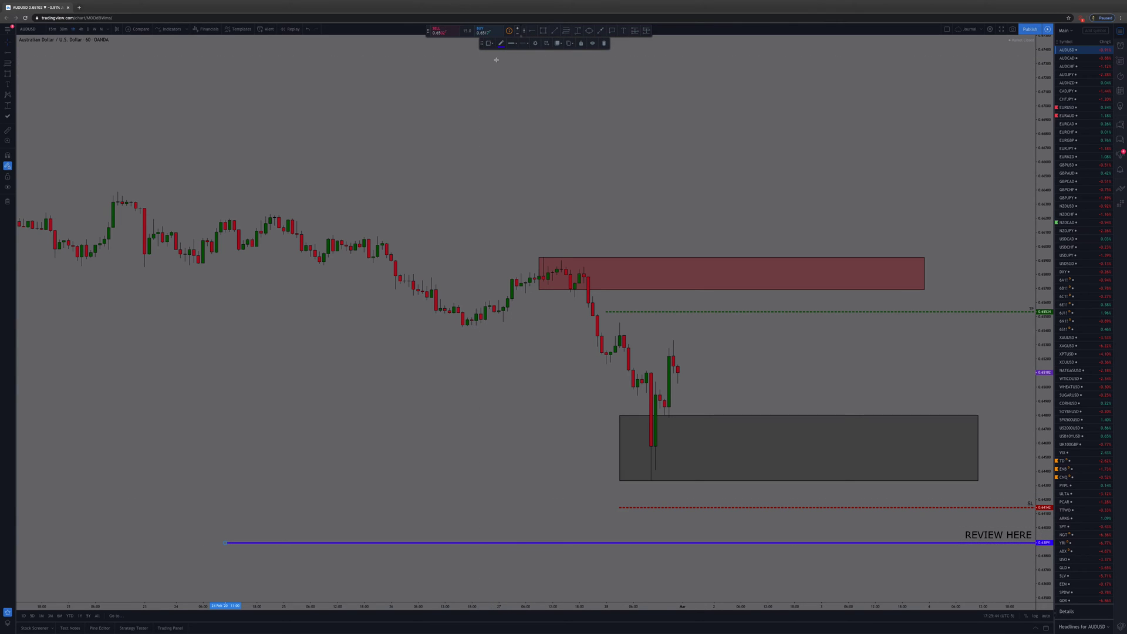
{"action": "left_click", "coordinate": [489, 43]}
Save the blue ray's style as a drawing template named 'Review Point'.
{"action": "left_click", "coordinate": [510, 54]}
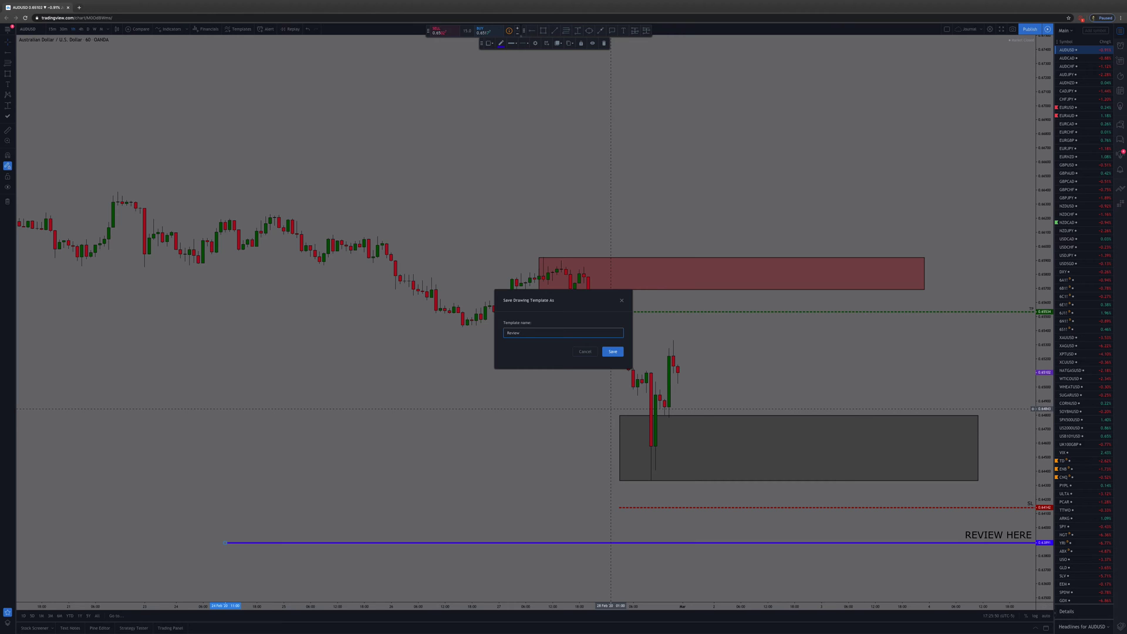
{"action": "type", "text": "Review Point"}
{"action": "left_click", "coordinate": [612, 351]}
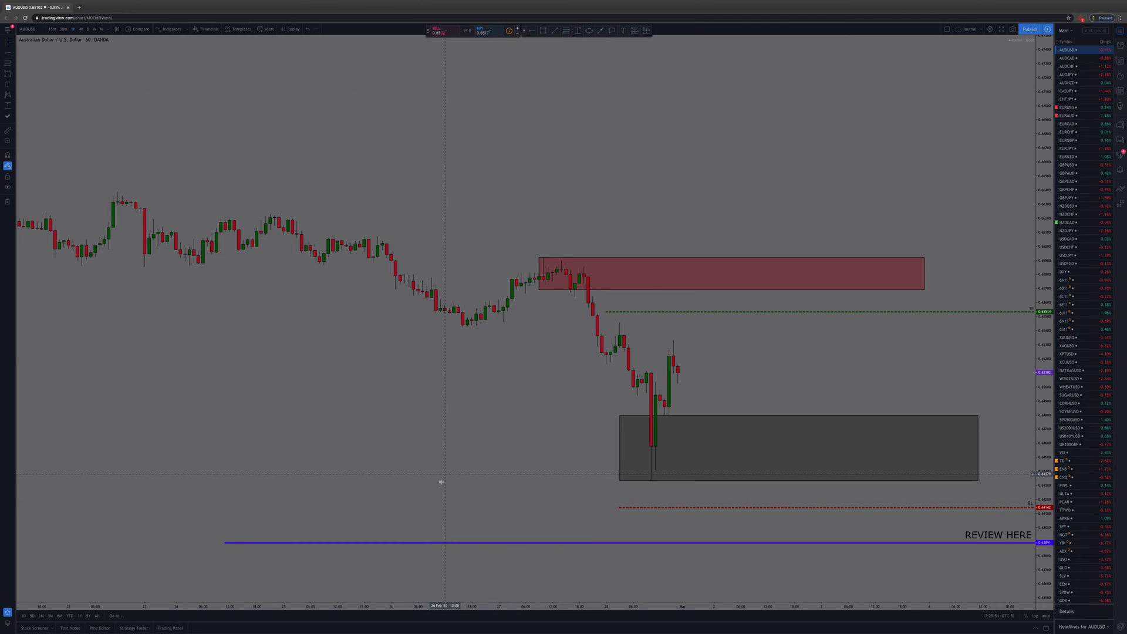
Apply the SL template to the REVIEW HERE line, turning it red dashed.
{"action": "left_click", "coordinate": [456, 546]}
{"action": "left_click", "coordinate": [488, 43]}
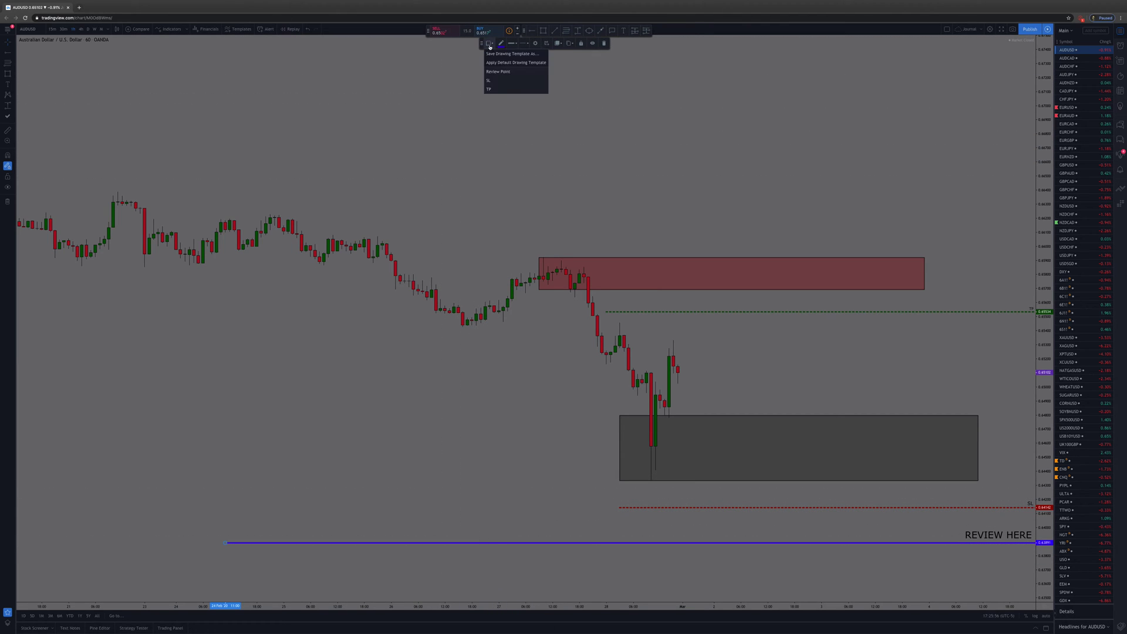
{"action": "left_click", "coordinate": [488, 80]}
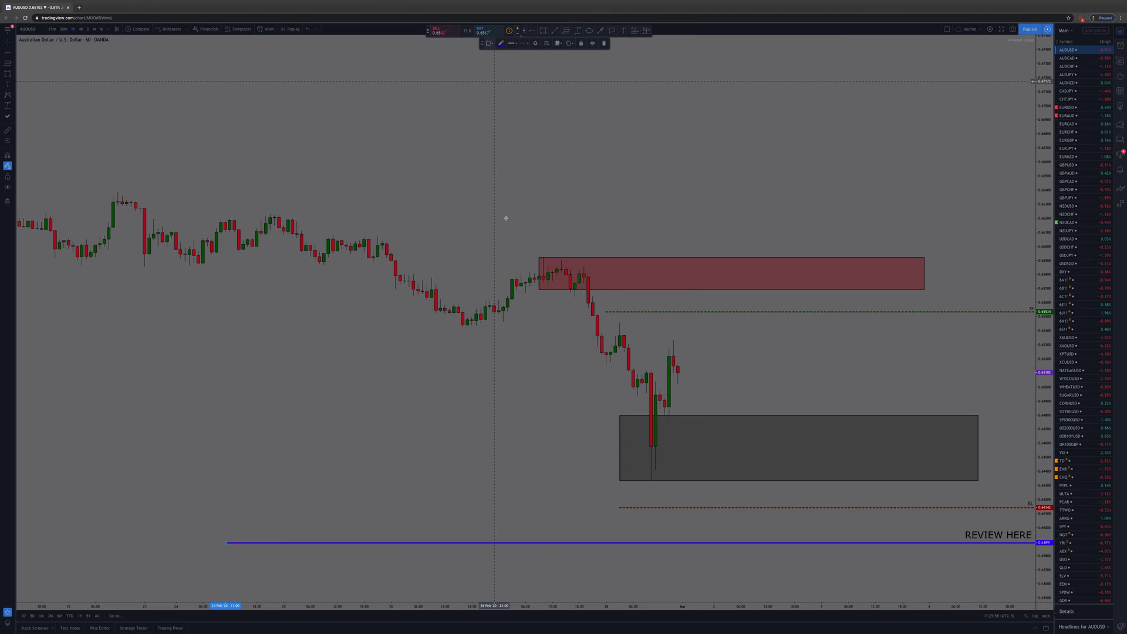
{"action": "right_click", "coordinate": [632, 545]}
Delete both existing SL lines from the chart.
{"action": "left_click", "coordinate": [629, 544]}
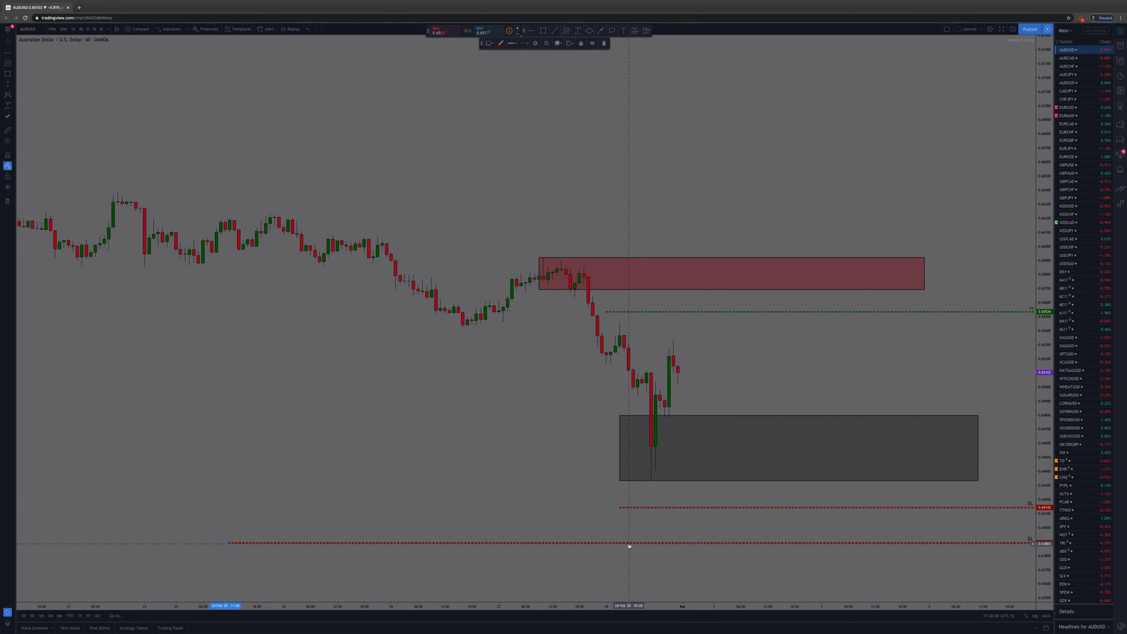
{"action": "key", "text": "Delete"}
{"action": "left_click", "coordinate": [645, 507]}
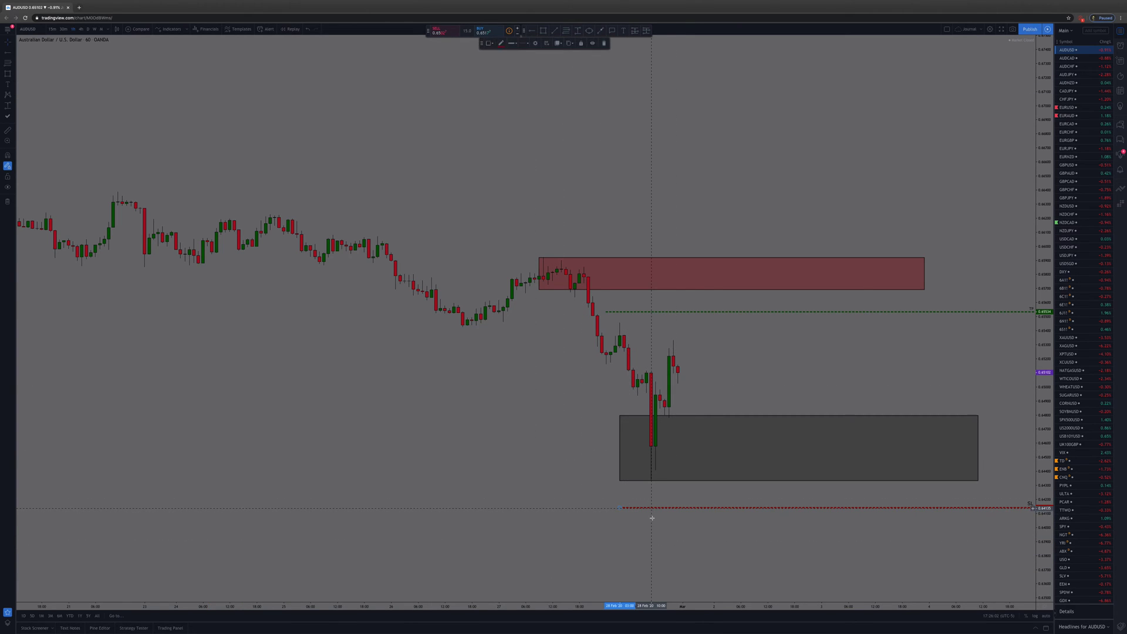
{"action": "key", "text": "Delete"}
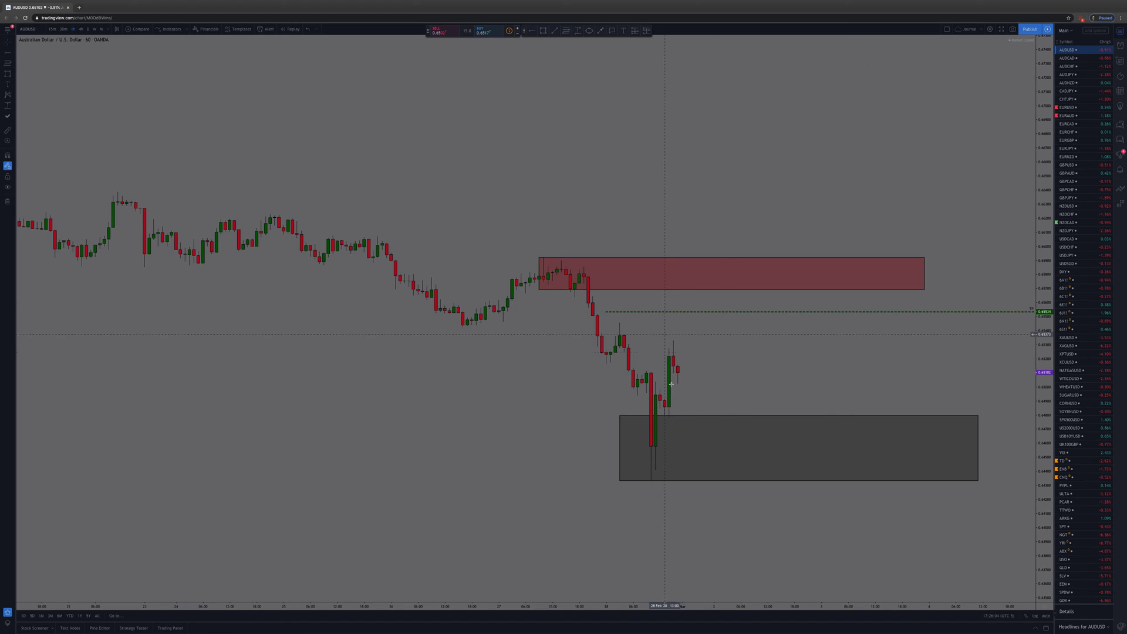
Draw a new horizontal ray just below the grey zone and apply the SL template.
{"action": "left_click", "coordinate": [531, 32]}
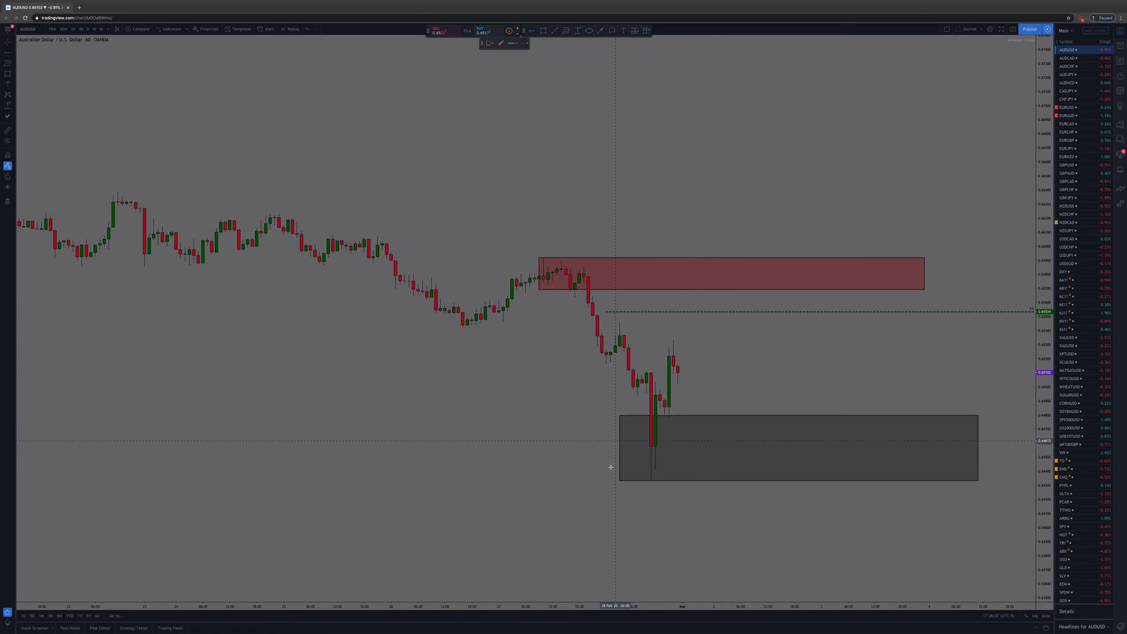
{"action": "left_click", "coordinate": [619, 501]}
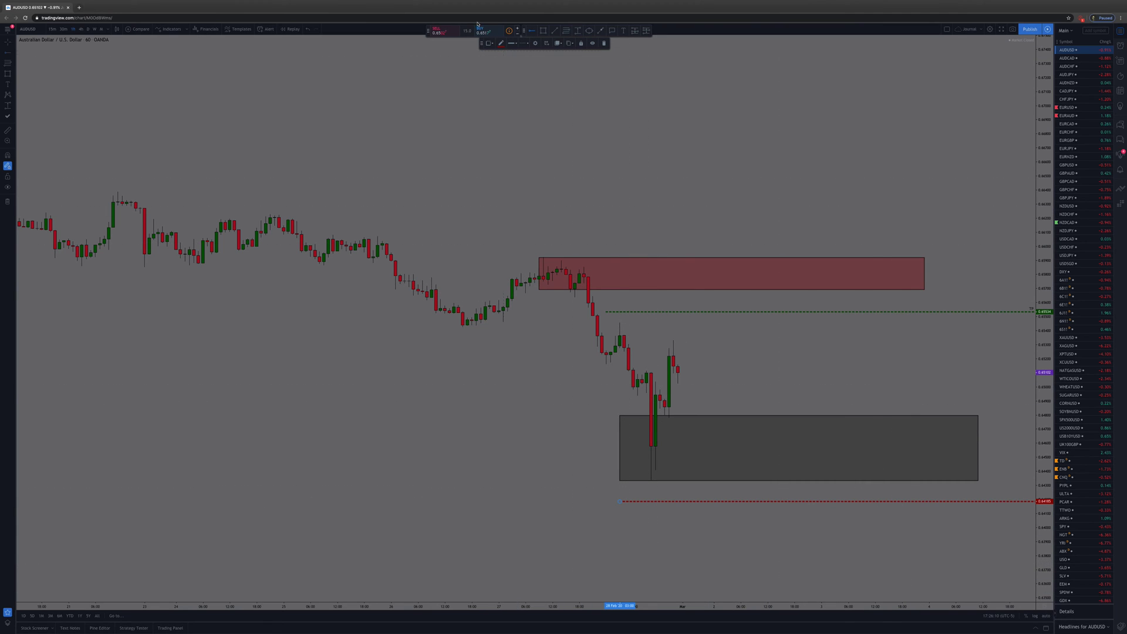
{"action": "left_click", "coordinate": [489, 43]}
{"action": "left_click", "coordinate": [511, 79]}
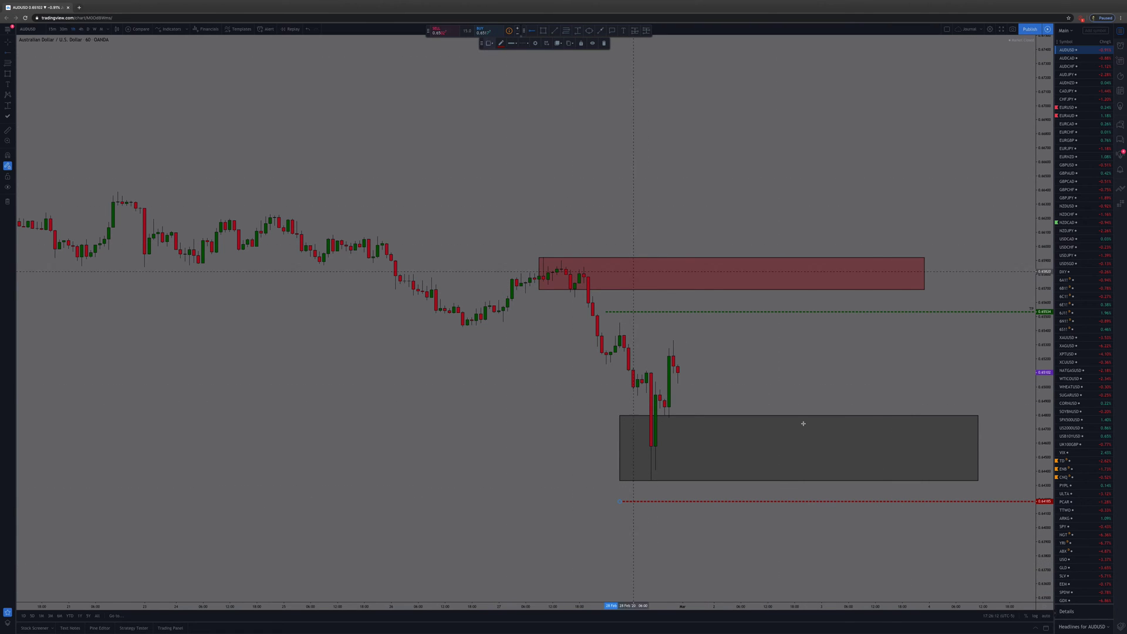
{"action": "left_click", "coordinate": [878, 510]}
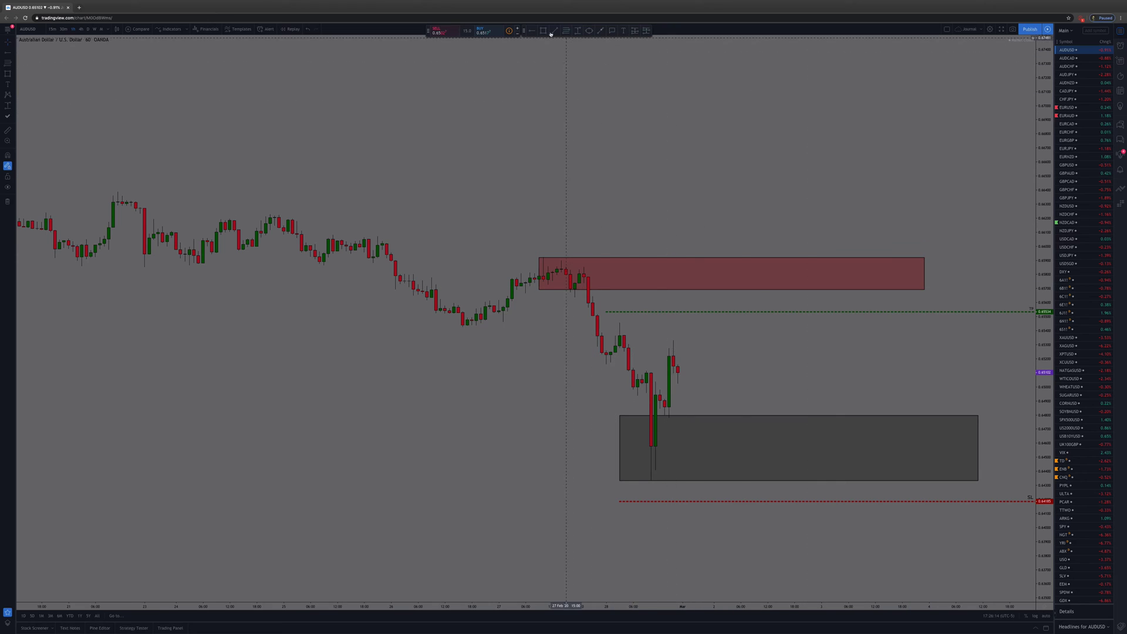
Test the Review Point template on another ray, then delete the REVIEW HERE ray.
{"action": "left_click", "coordinate": [532, 30]}
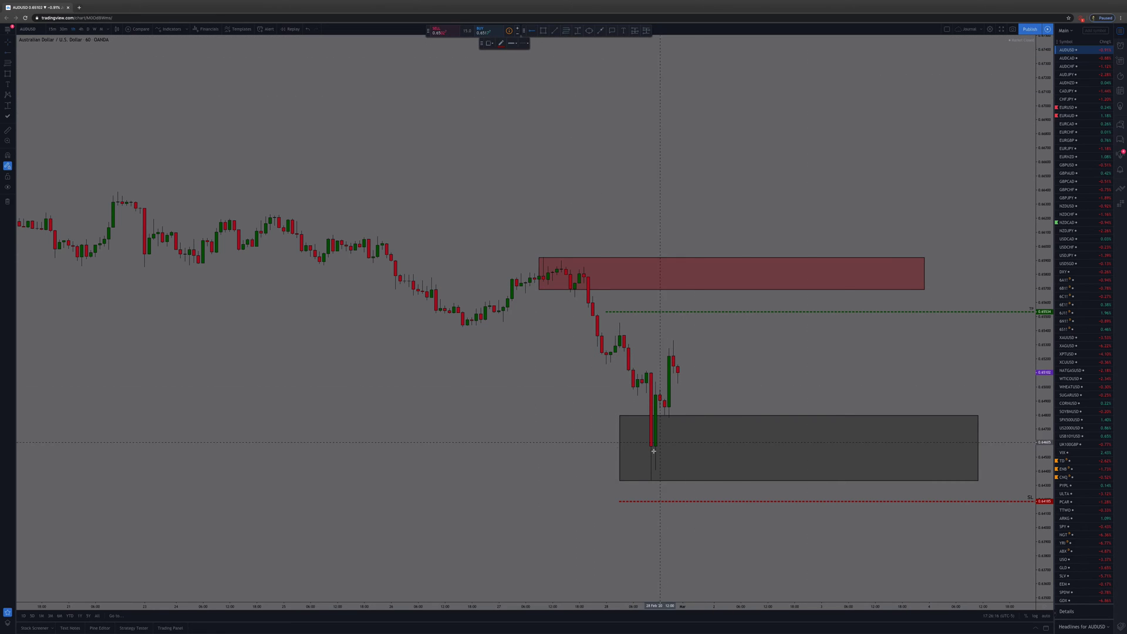
{"action": "left_click", "coordinate": [621, 487]}
{"action": "left_click", "coordinate": [489, 43]}
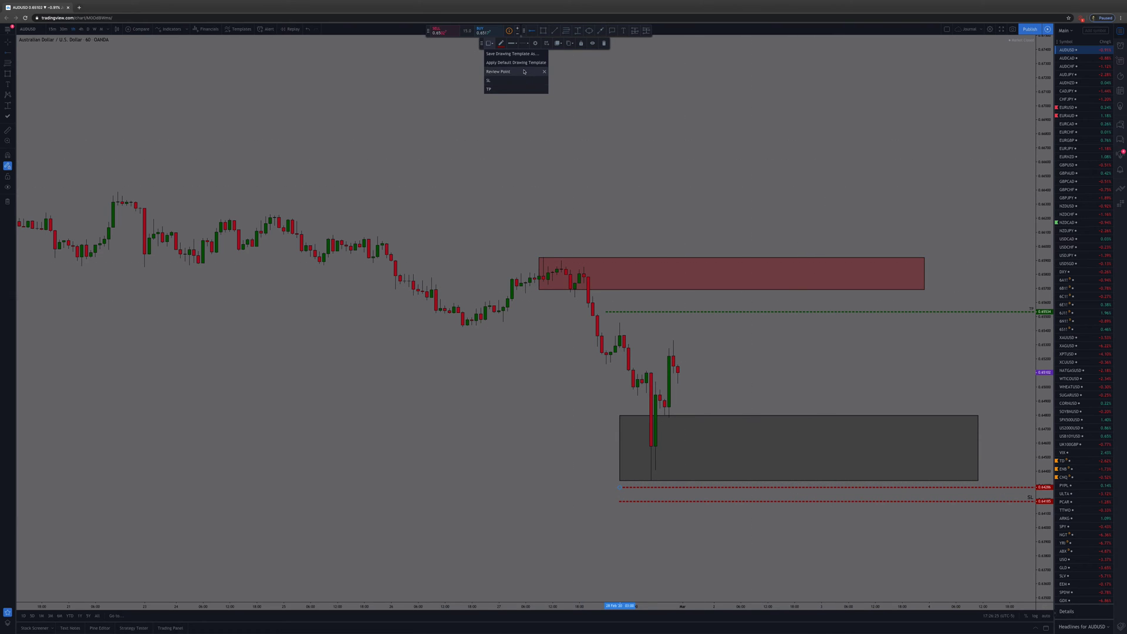
{"action": "left_click", "coordinate": [488, 80]}
{"action": "left_click", "coordinate": [863, 534]}
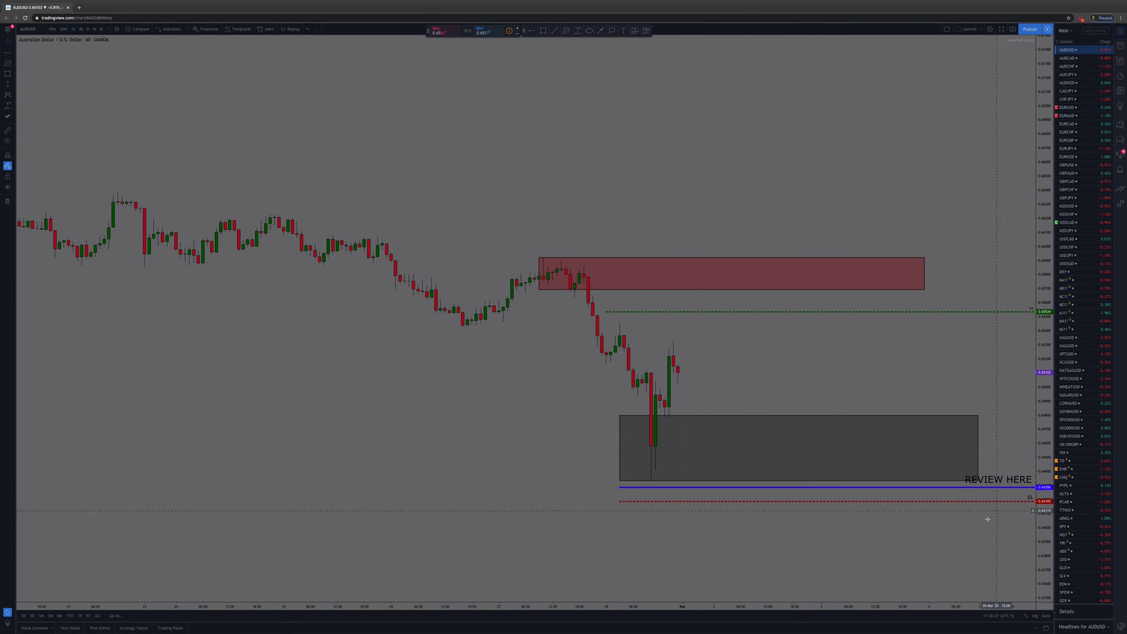
{"action": "left_click", "coordinate": [978, 487]}
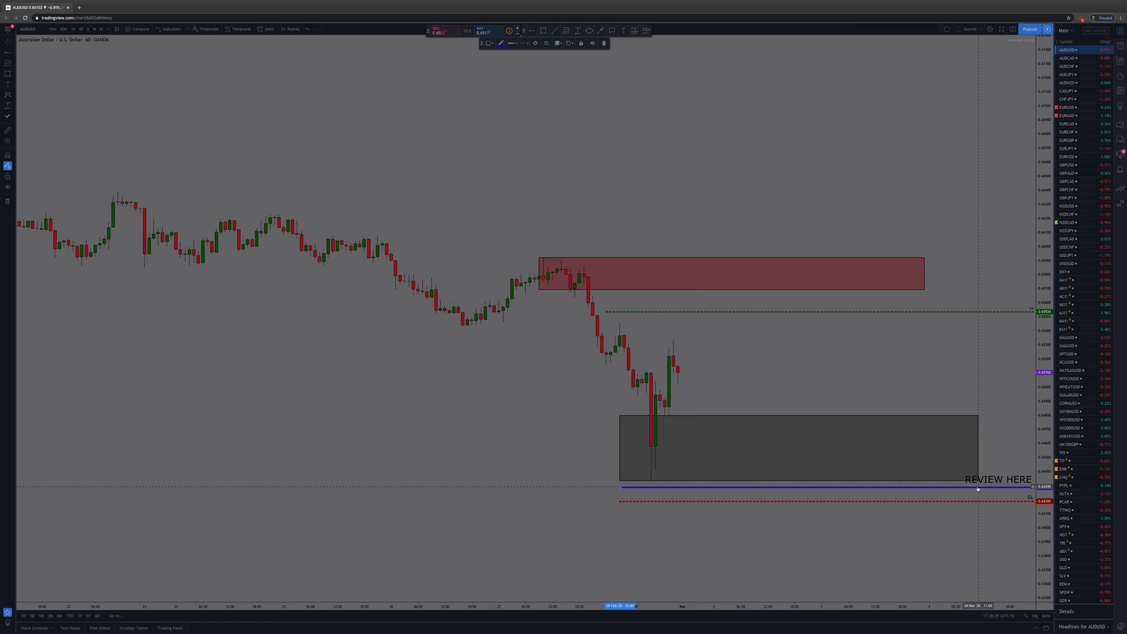
{"action": "key", "text": "Delete"}
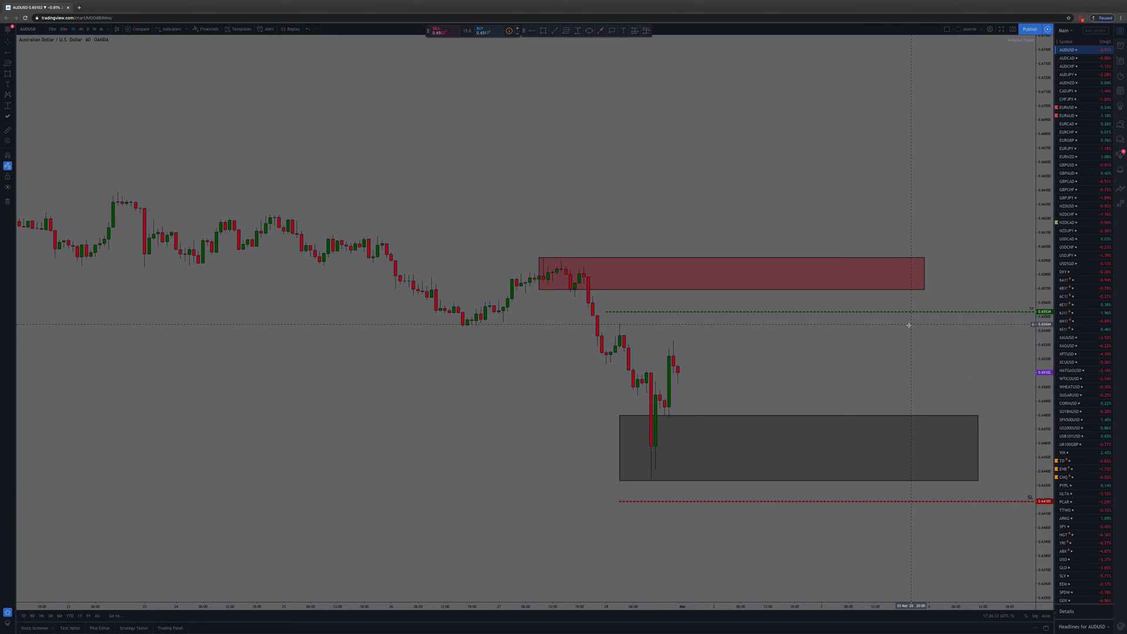
Highlight the candles at the red zone's left end with an orange-yellow rectangle.
{"action": "left_click", "coordinate": [543, 31]}
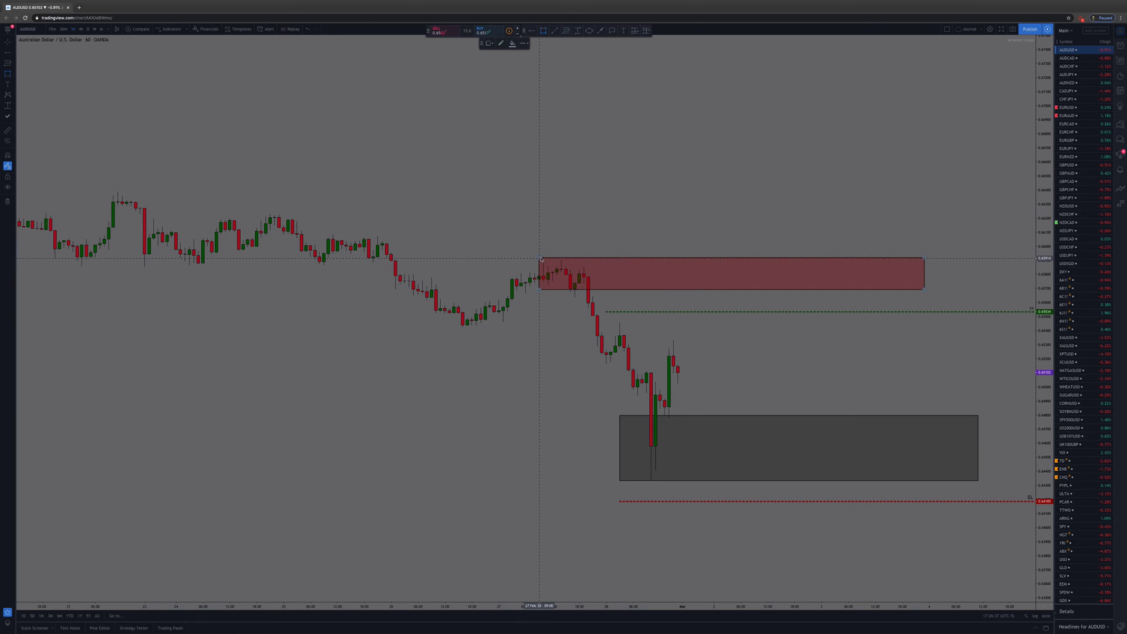
{"action": "left_click_drag", "start_coordinate": [539, 256], "coordinate": [597, 289]}
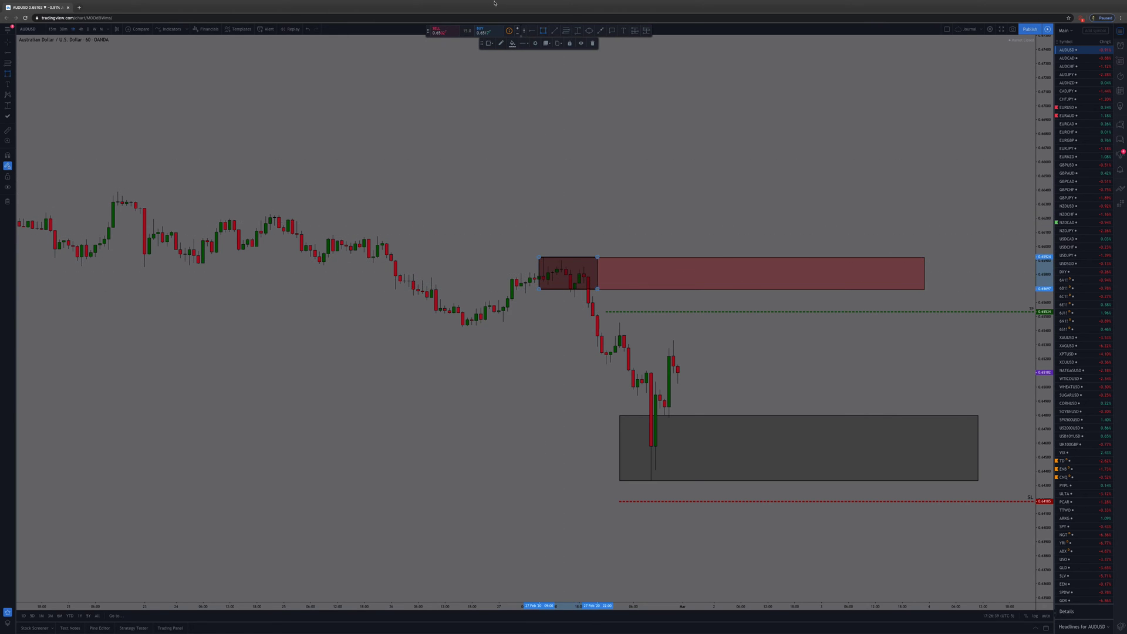
{"action": "left_click", "coordinate": [489, 44]}
{"action": "left_click", "coordinate": [499, 61]}
{"action": "left_click", "coordinate": [645, 235]}
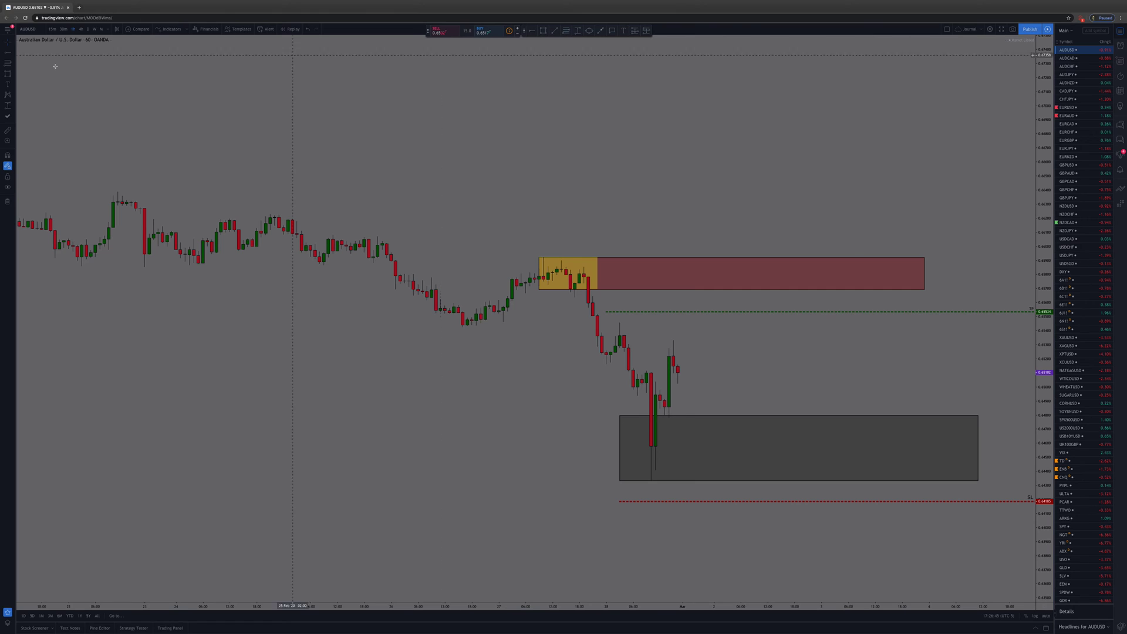
{"action": "left_click", "coordinate": [13, 53]}
{"action": "left_click", "coordinate": [47, 88]}
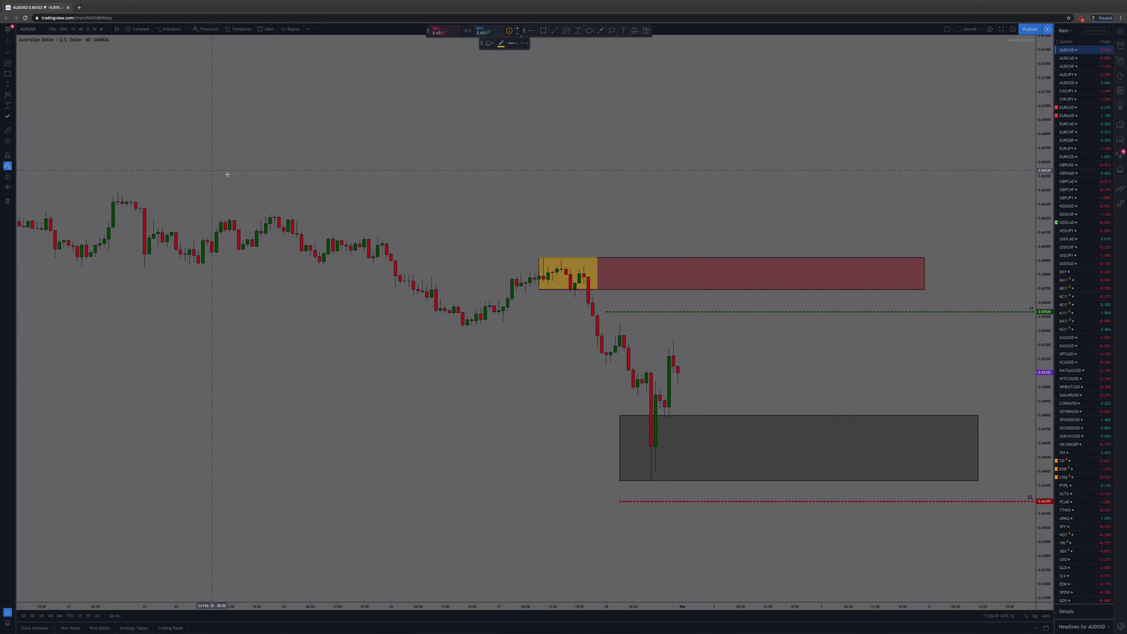
Place a yellow horizontal line at 0.65849 across the orange box.
{"action": "left_click", "coordinate": [80, 268]}
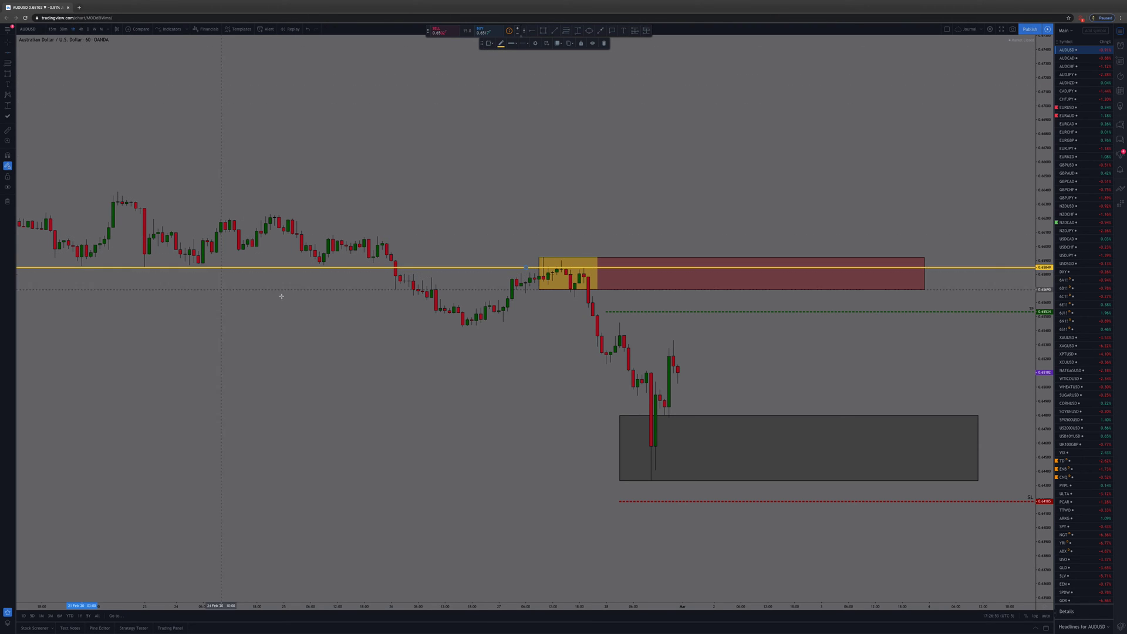
{"action": "scroll", "coordinate": [225, 271], "scroll_direction": "down", "scroll_amount": 1}
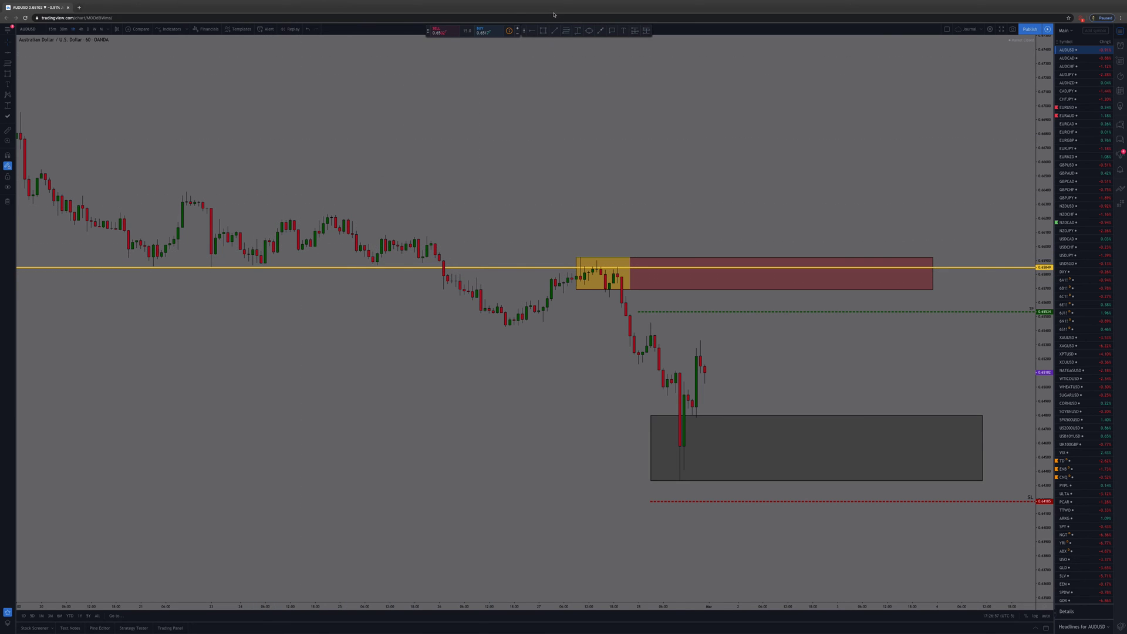
{"action": "left_click", "coordinate": [290, 268]}
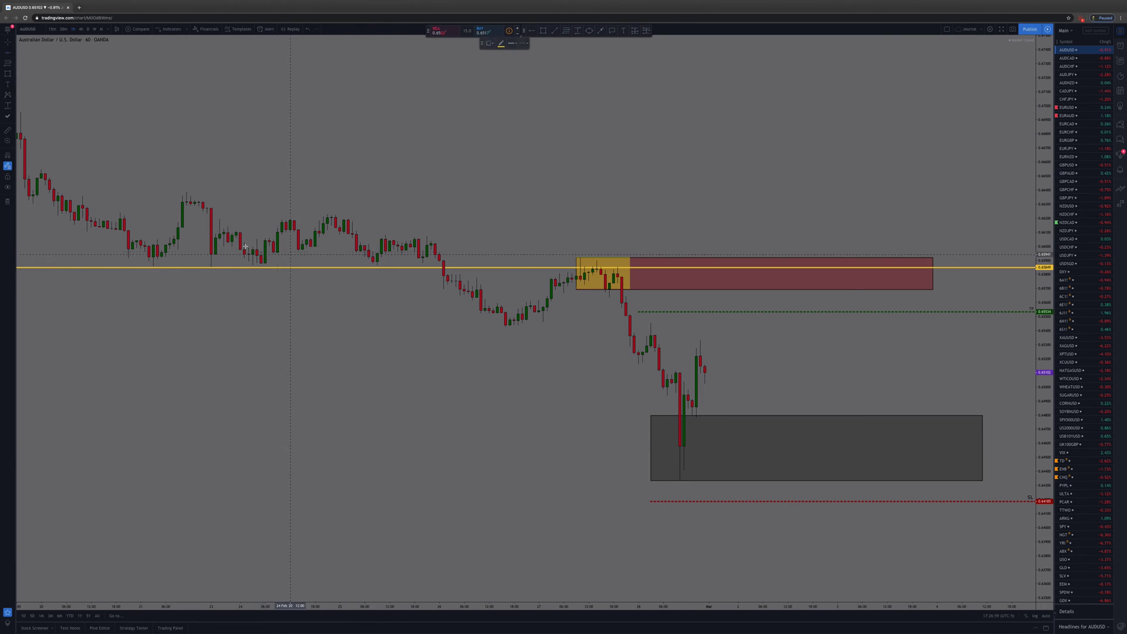
Add a second horizontal line at 0.66392 and colour it blue.
{"action": "key", "text": "alt+h"}
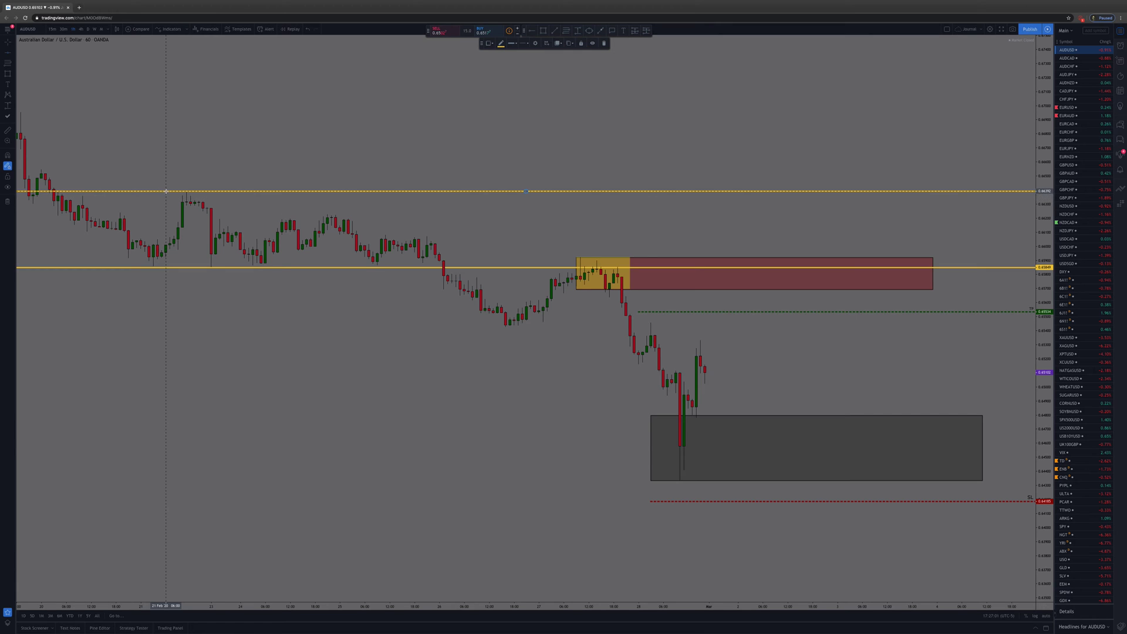
{"action": "left_click", "coordinate": [500, 44]}
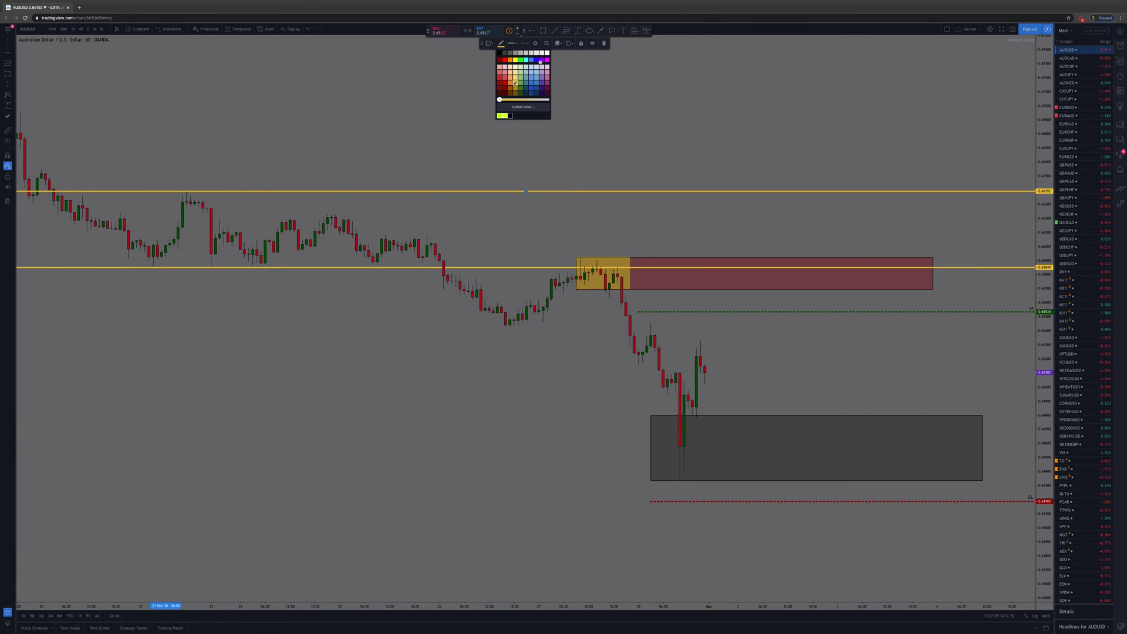
{"action": "left_click", "coordinate": [538, 60]}
{"action": "left_click", "coordinate": [470, 82]}
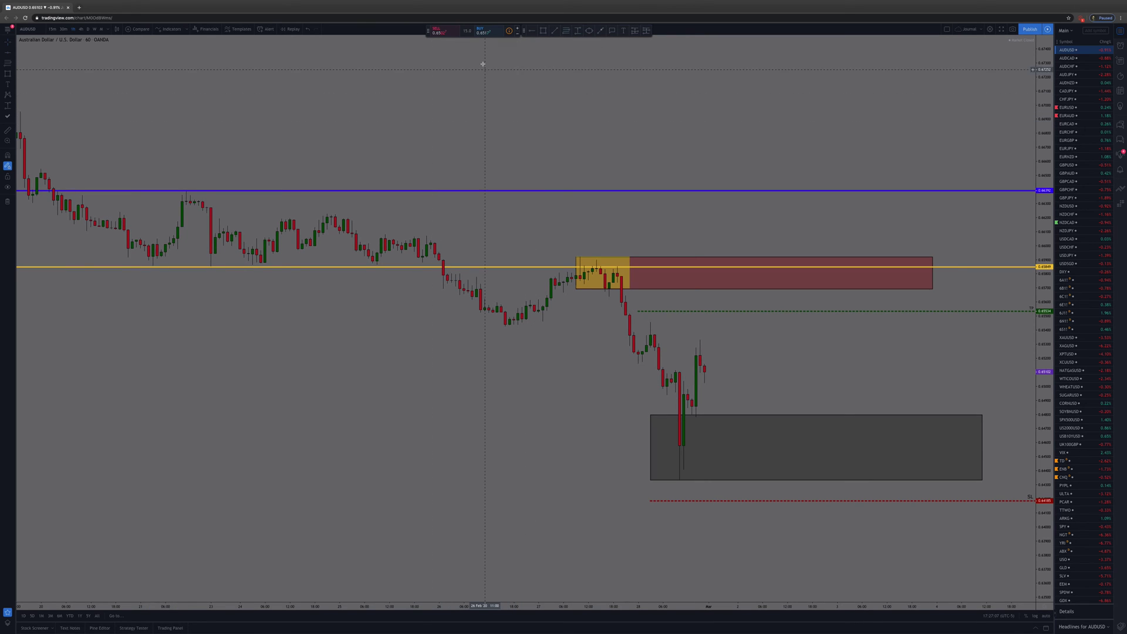
{"action": "left_click", "coordinate": [455, 191]}
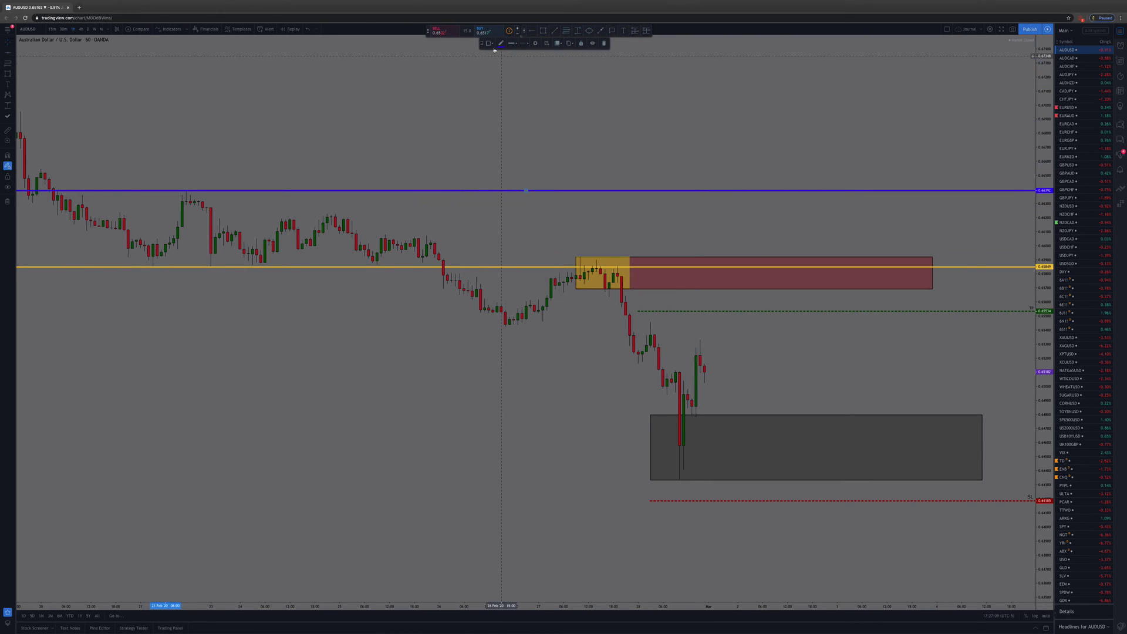
{"action": "left_click", "coordinate": [489, 44]}
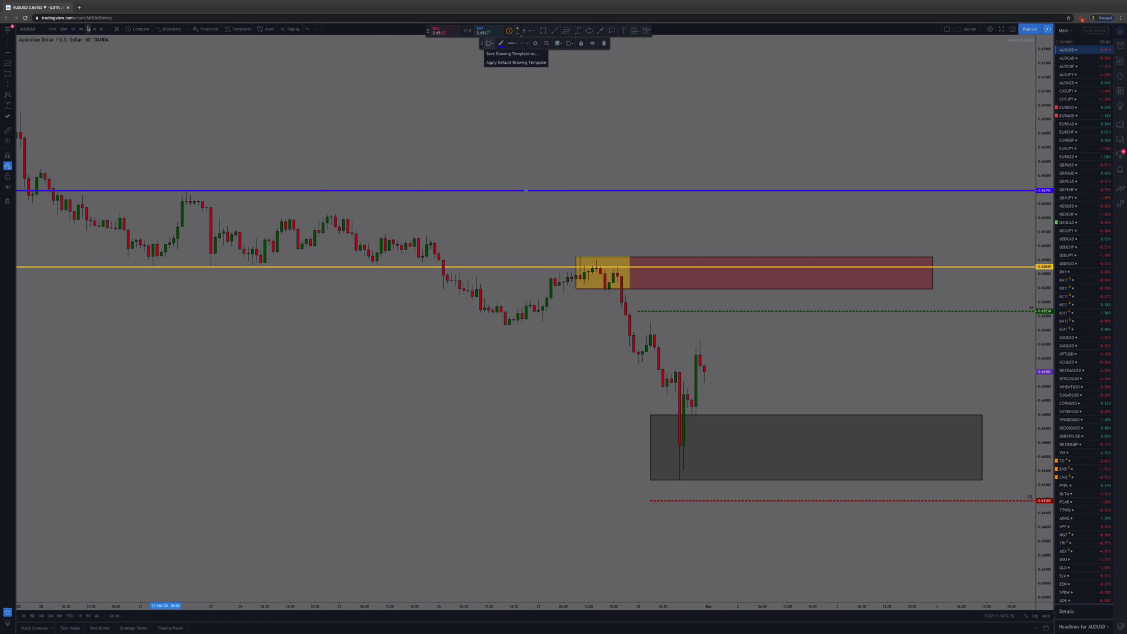
{"action": "left_click", "coordinate": [505, 63]}
Switch to the 1D timeframe and add a purple horizontal line at the grey zone's bottom.
{"action": "type", "text": "1D"}
{"action": "key", "text": "Return"}
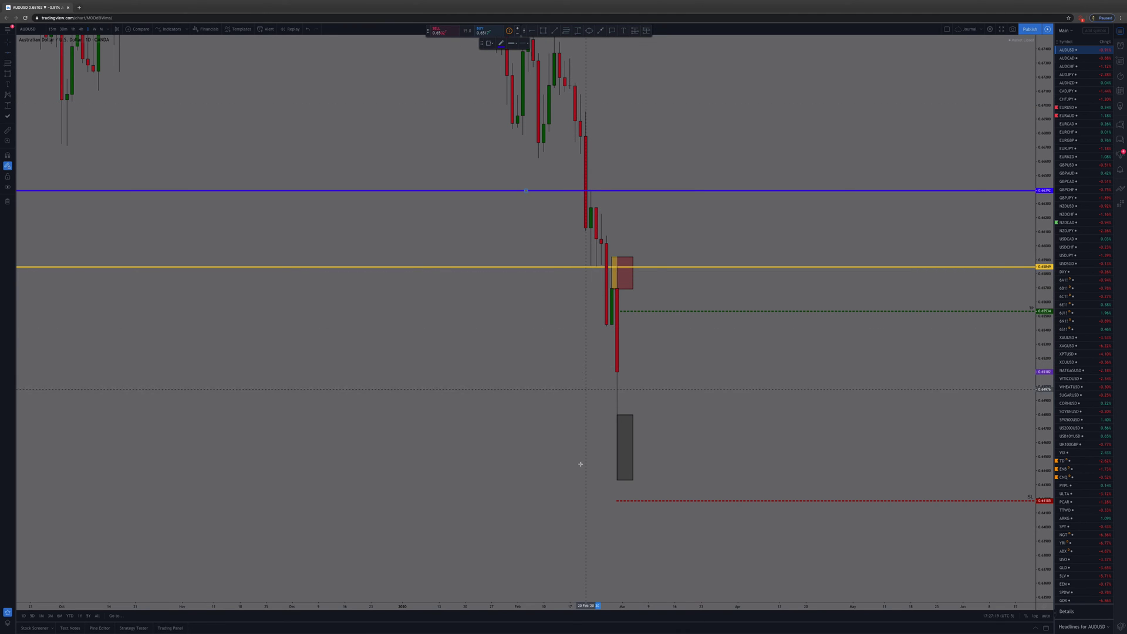
{"action": "left_click", "coordinate": [574, 480]}
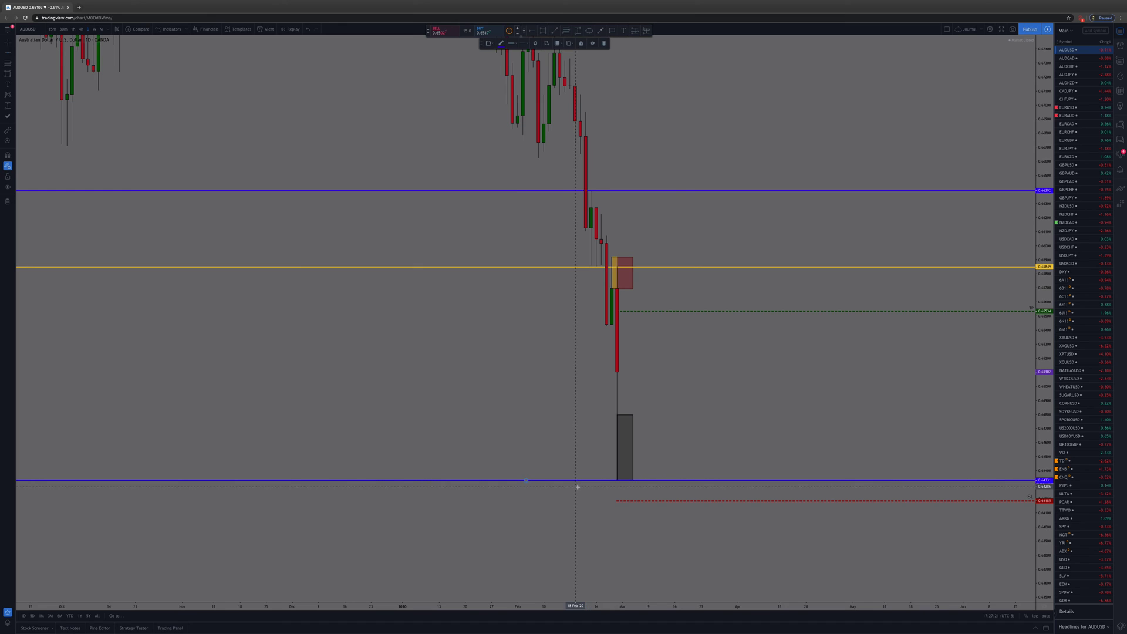
{"action": "left_click", "coordinate": [502, 44]}
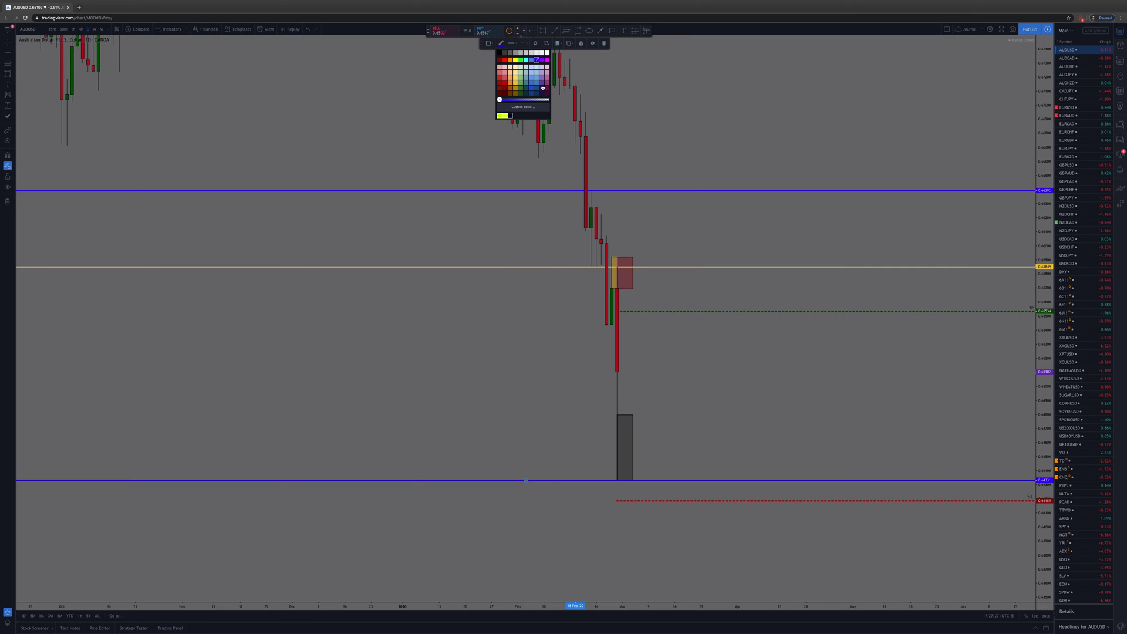
{"action": "left_click", "coordinate": [543, 87]}
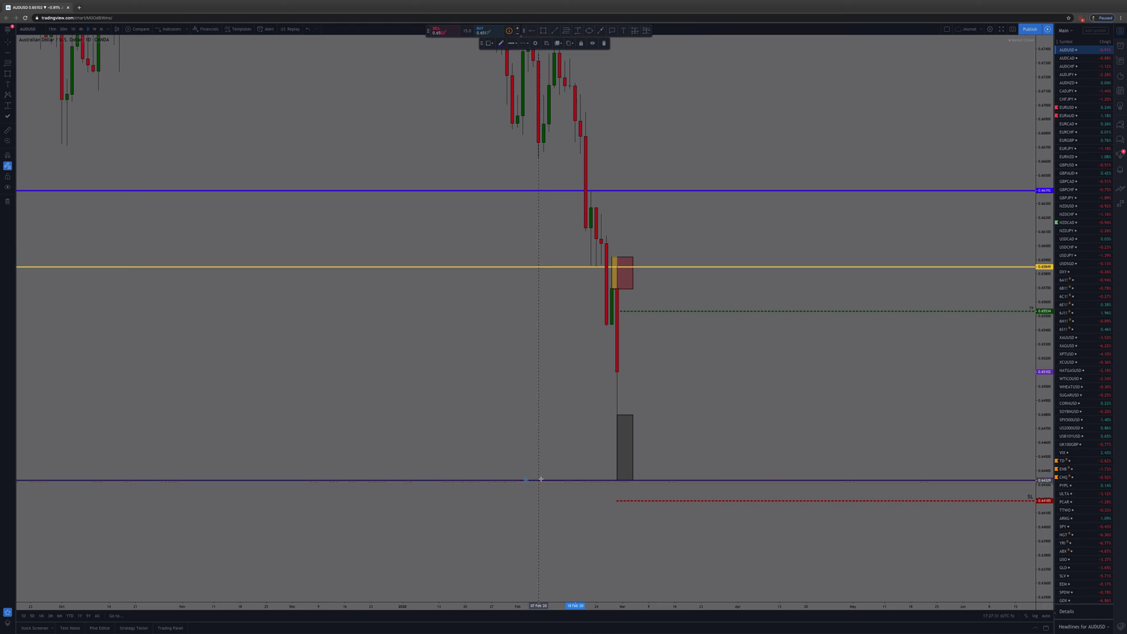
{"action": "left_click", "coordinate": [489, 44]}
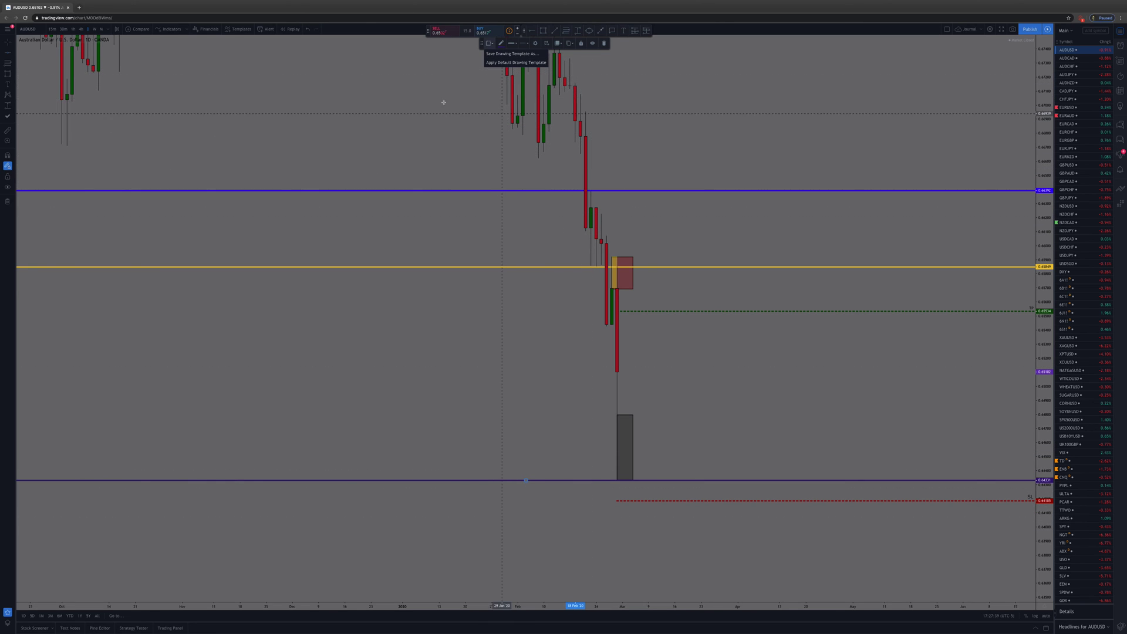
{"action": "left_click", "coordinate": [509, 359]}
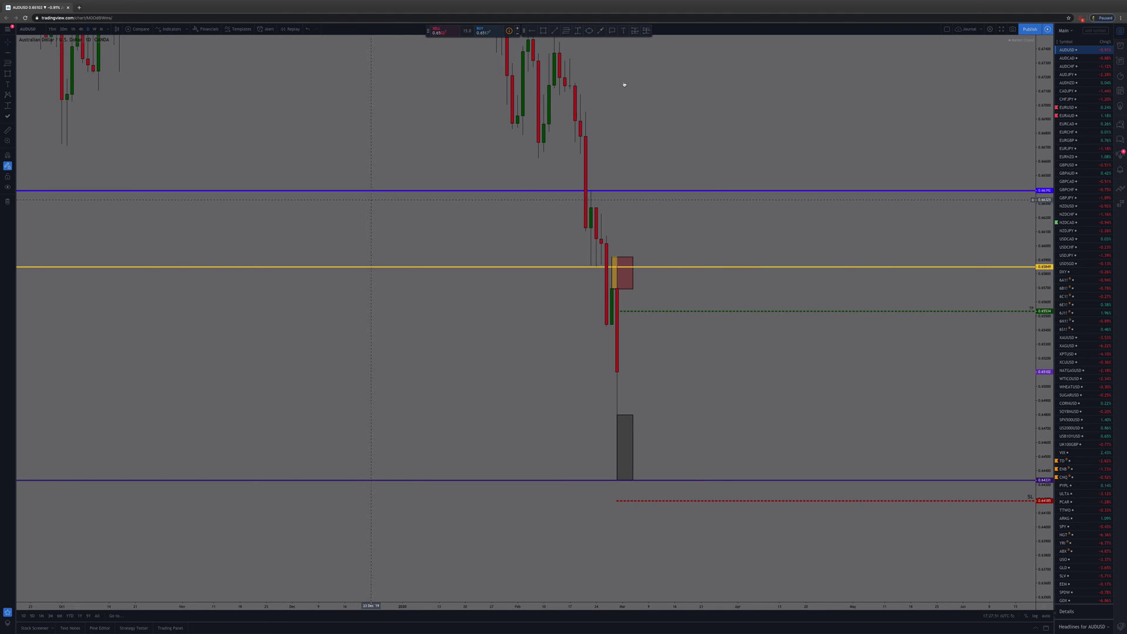
Place a text label with its default text, delete it, and select the Ellipse tool.
{"action": "left_click", "coordinate": [624, 30]}
{"action": "left_click", "coordinate": [660, 240]}
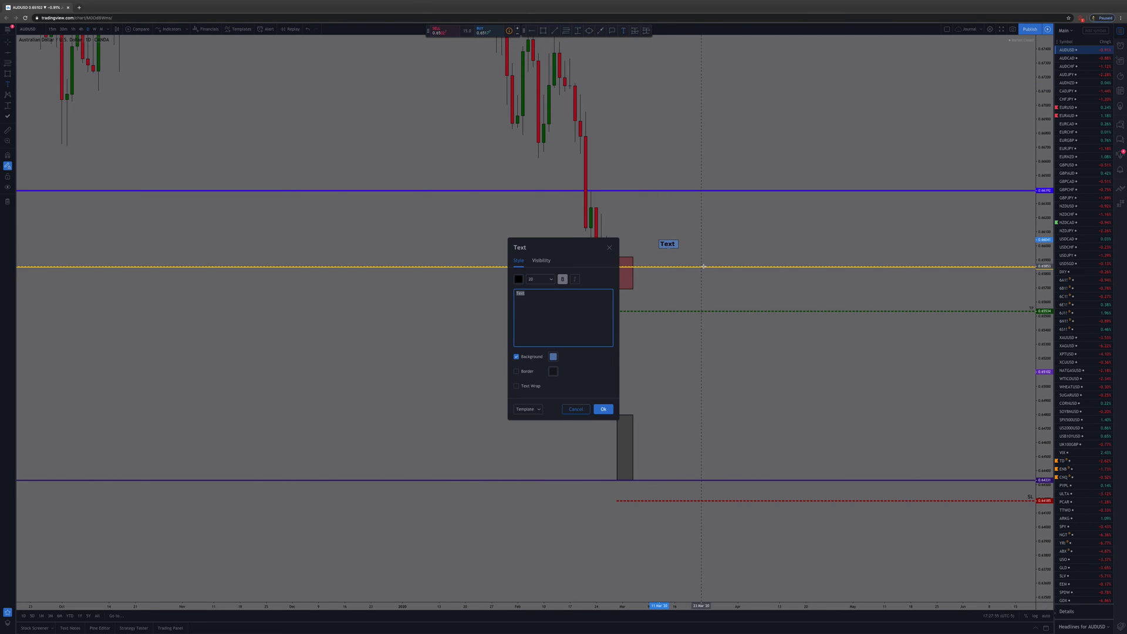
{"action": "left_click", "coordinate": [611, 249]}
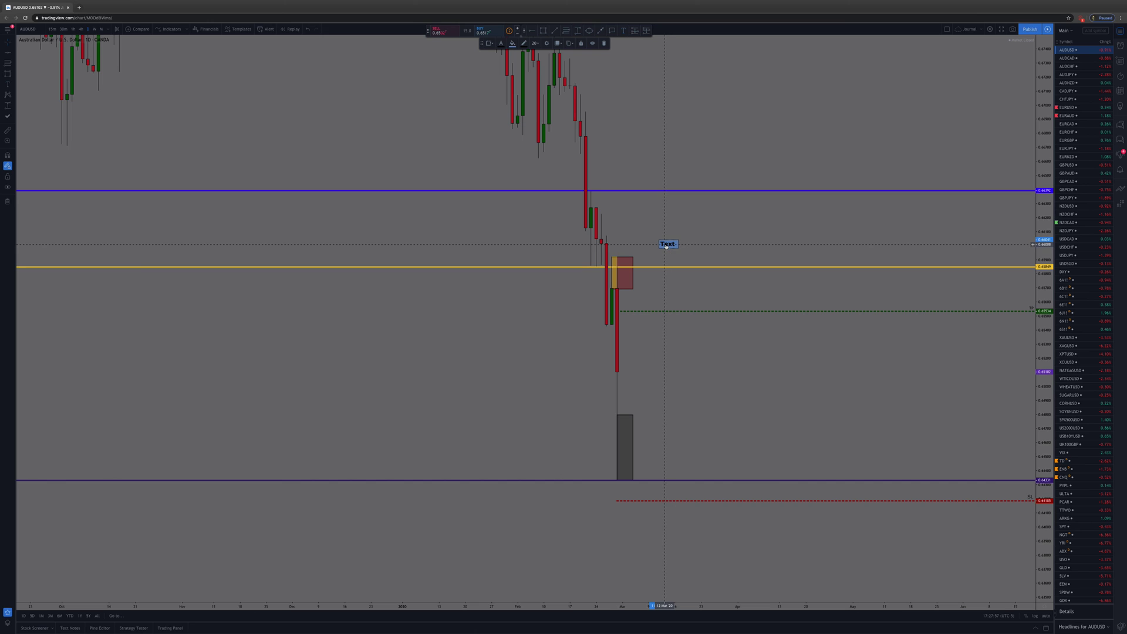
{"action": "key", "text": "Delete"}
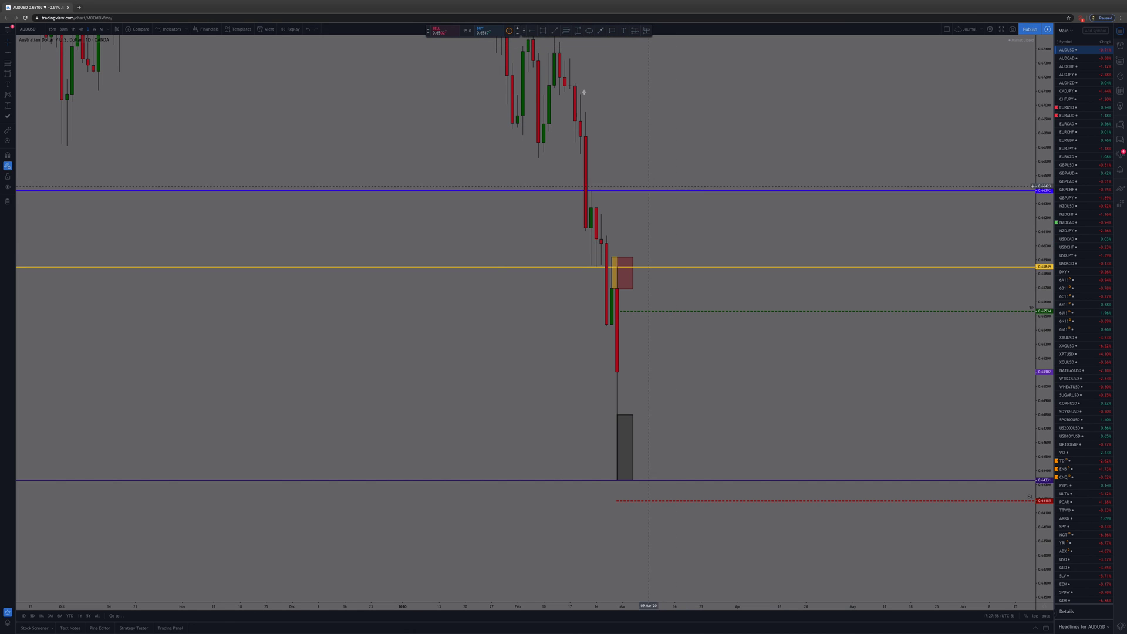
{"action": "left_click", "coordinate": [588, 31]}
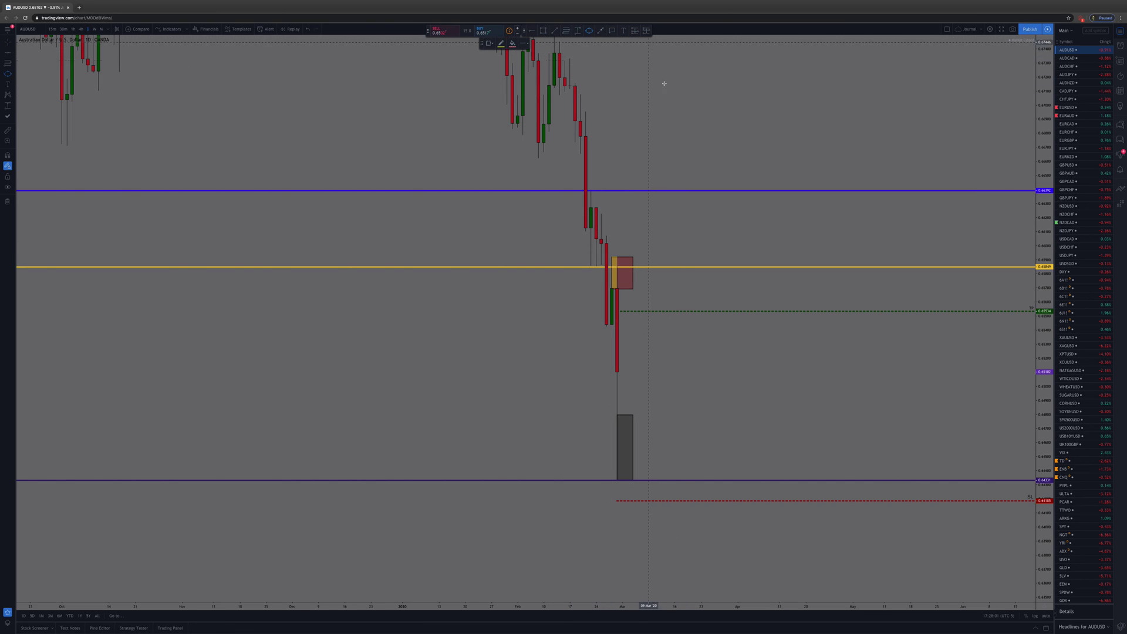